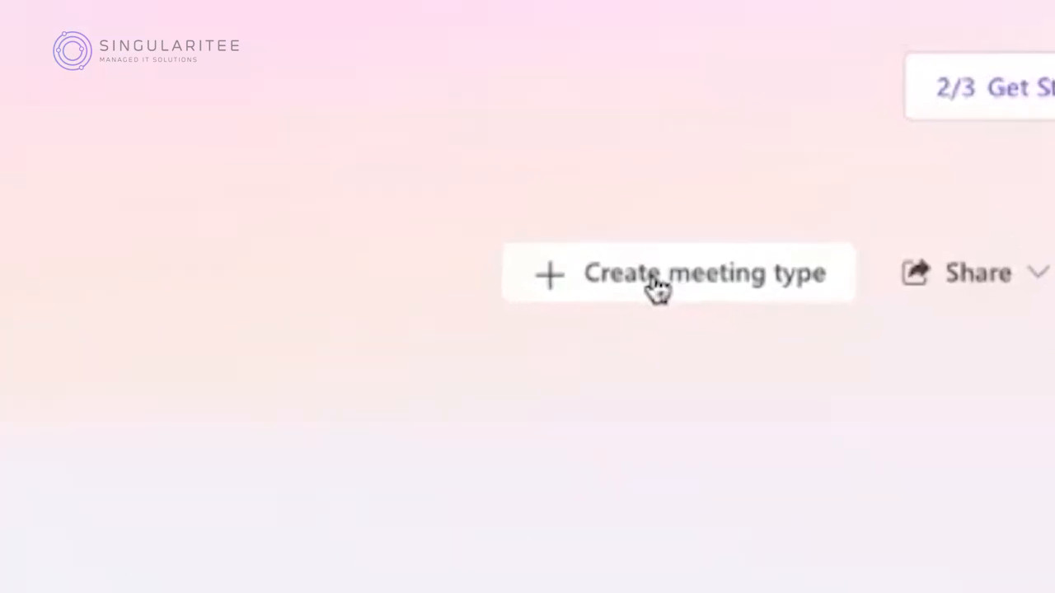
Create a new meeting type titled "121 Meeting (in person)".
click(655, 283)
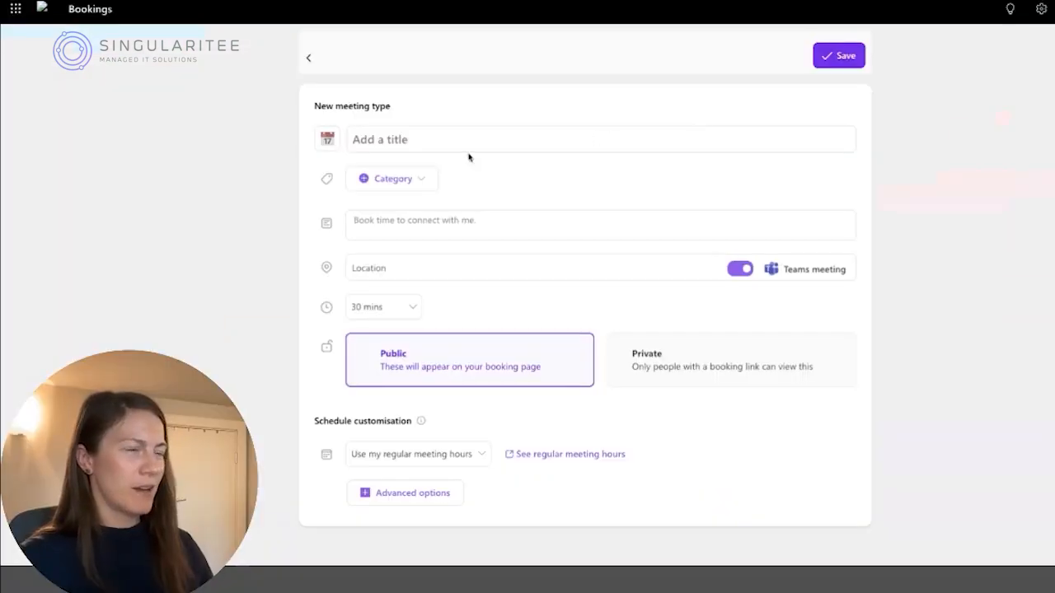
click(436, 141)
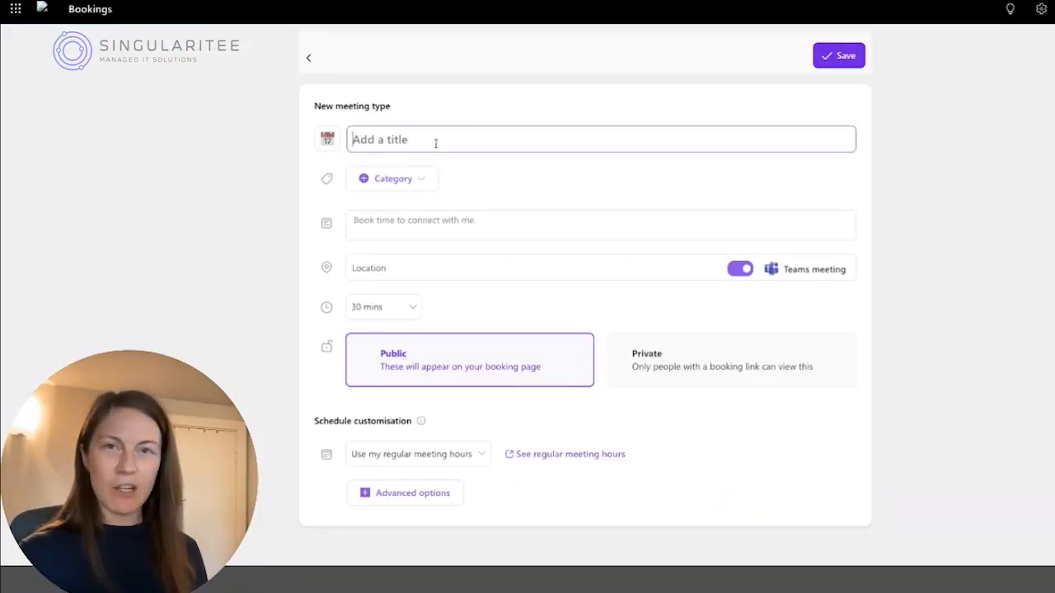
text(1)
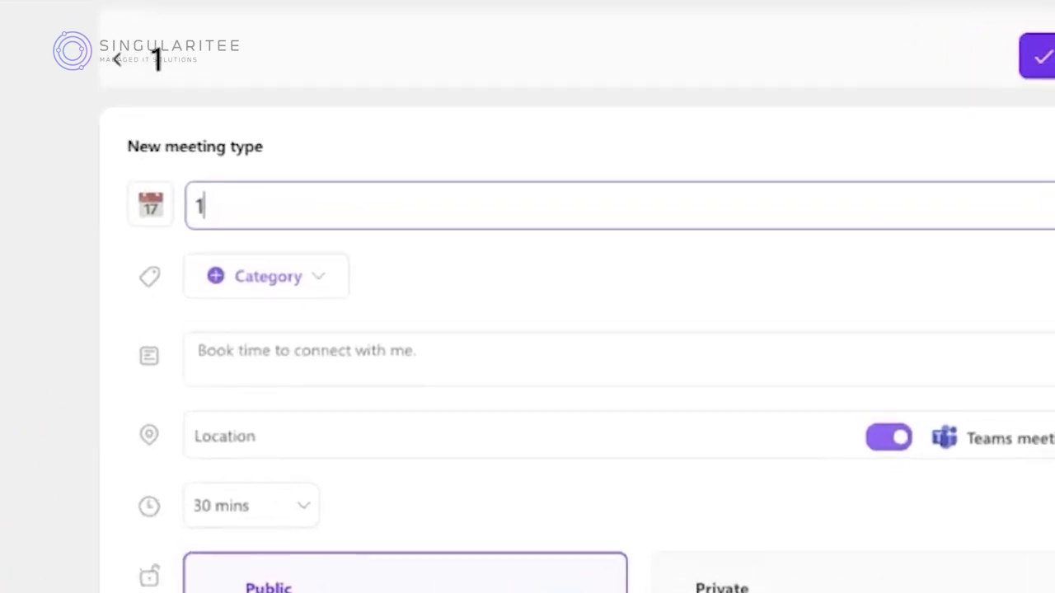
text(21 Meeting)
text( ()
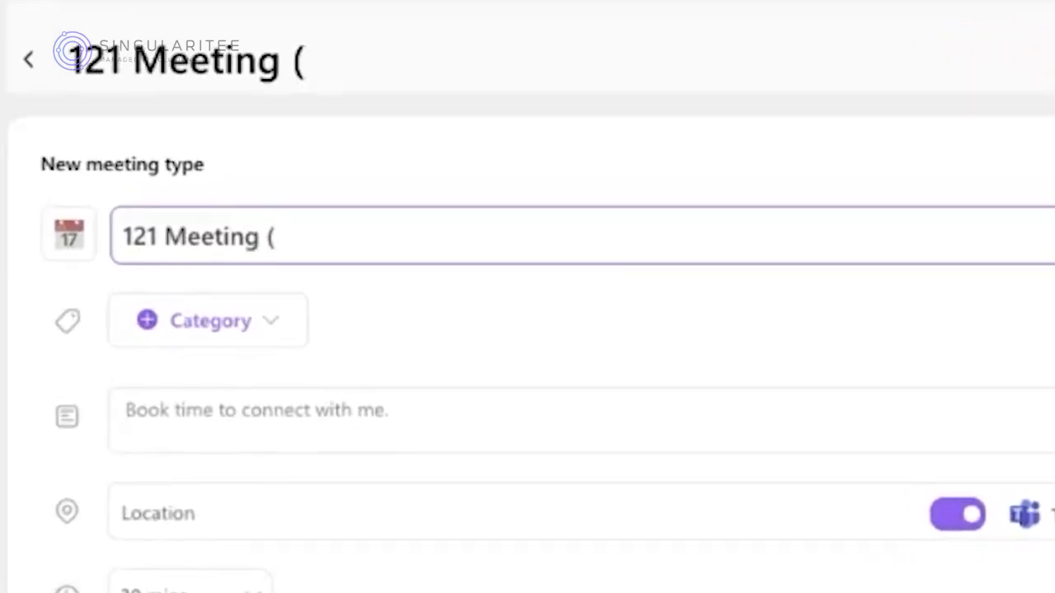
text(in pe)
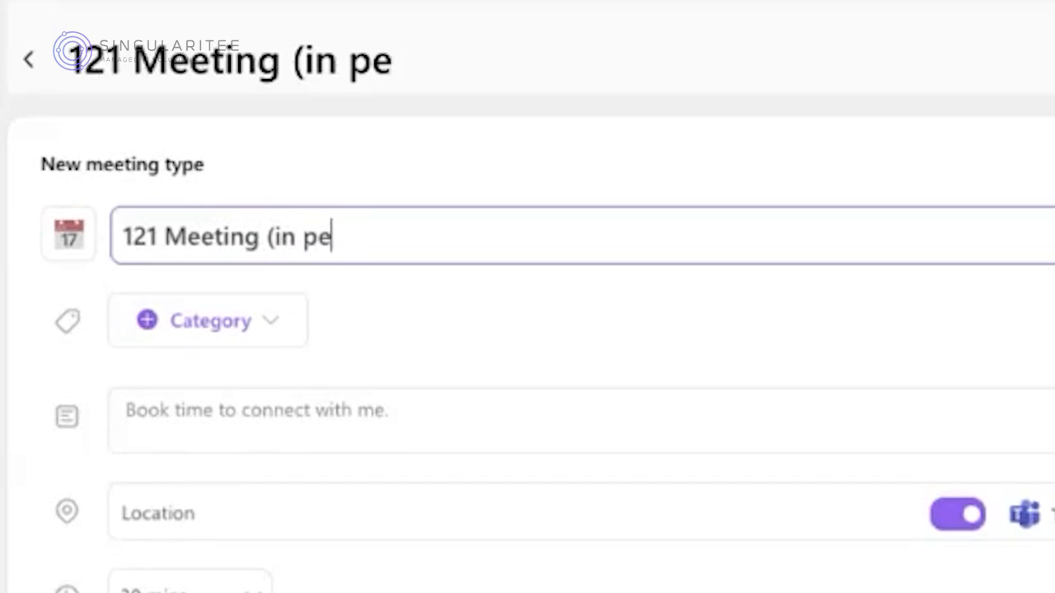
text(rson))
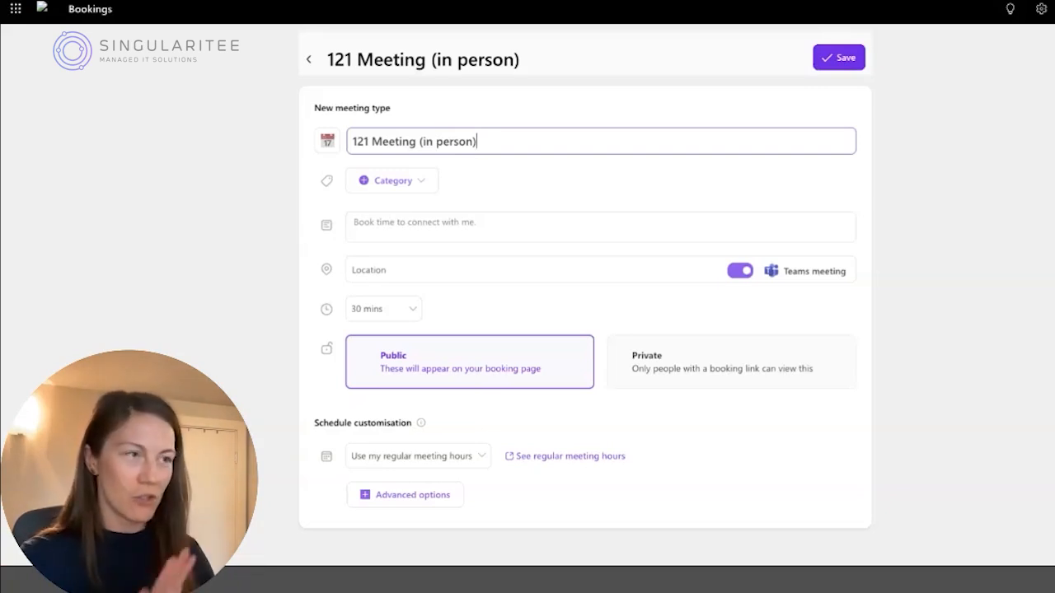
Enter the meeting description "Book time with me to discuss our businesses and how we can help each other.".
click(420, 180)
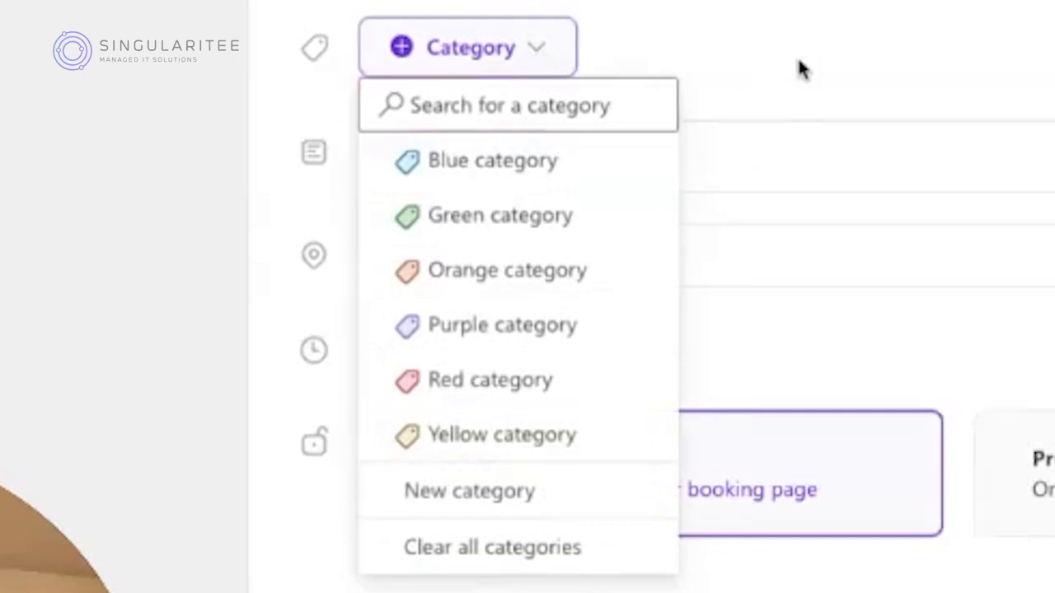
click(516, 162)
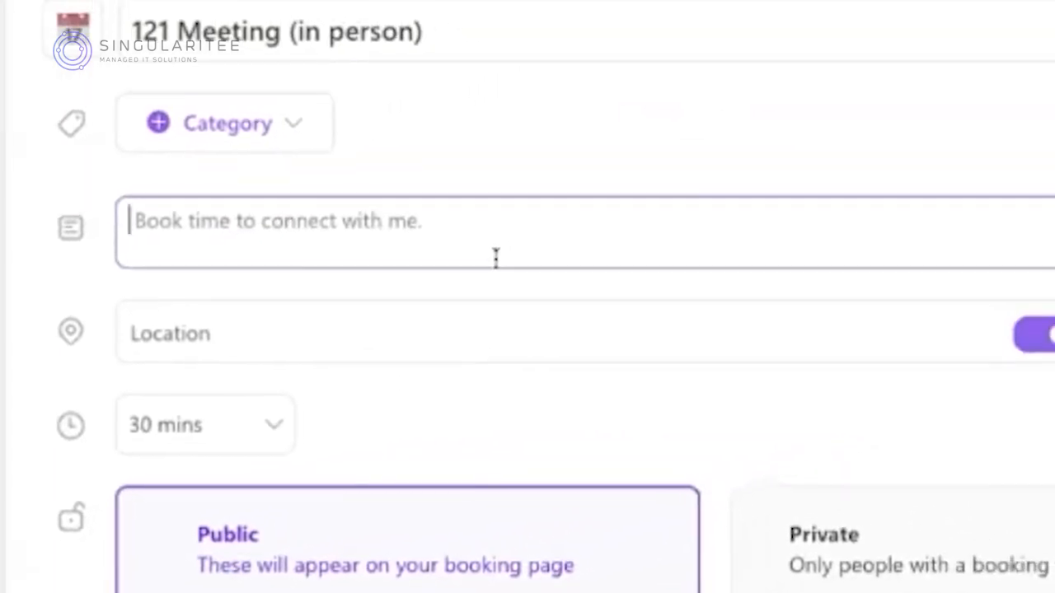
text(B)
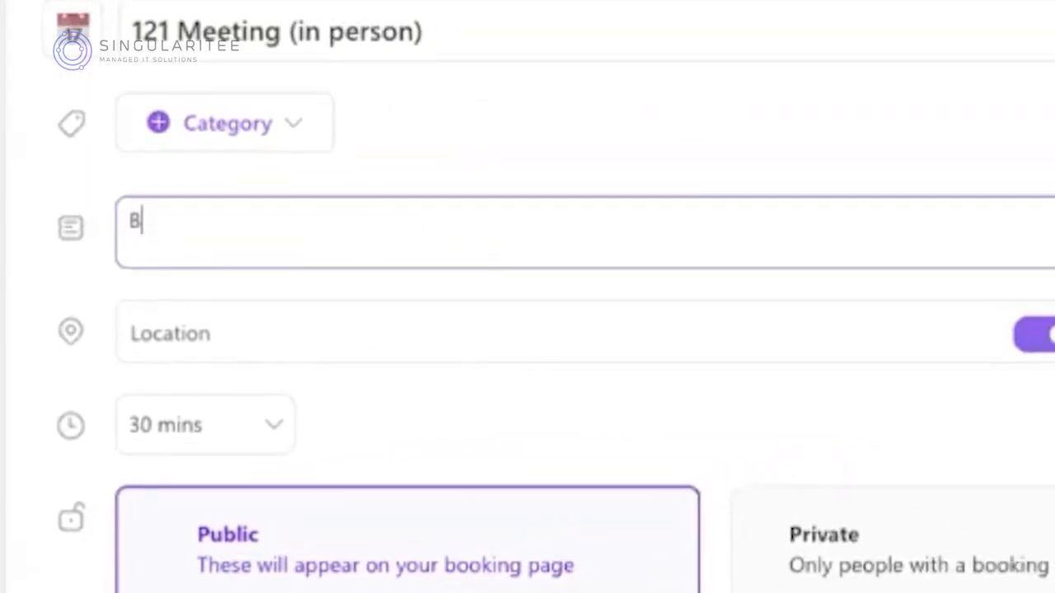
text(ook time with )
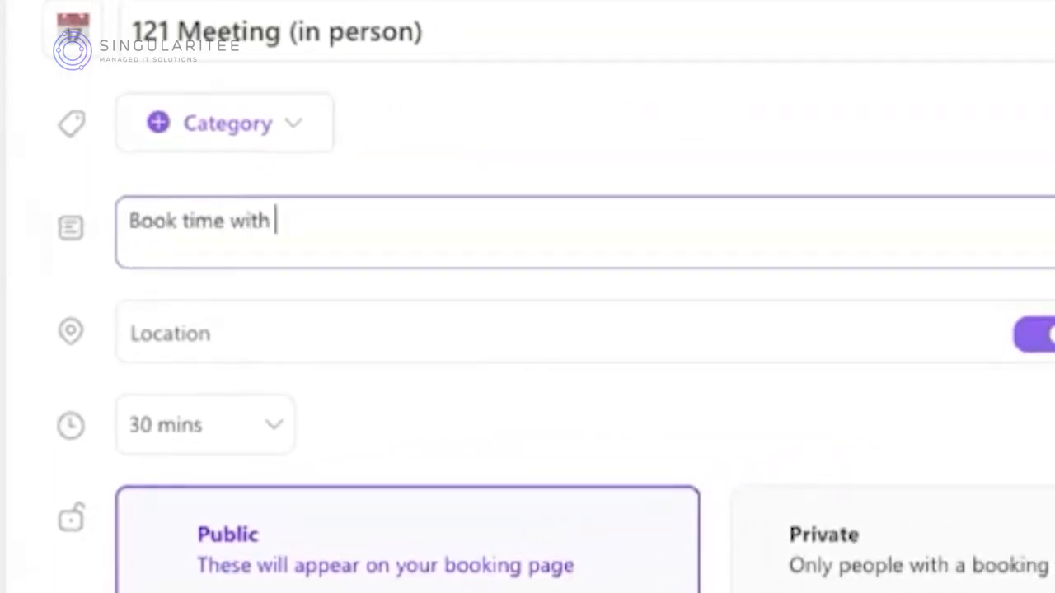
text(me t)
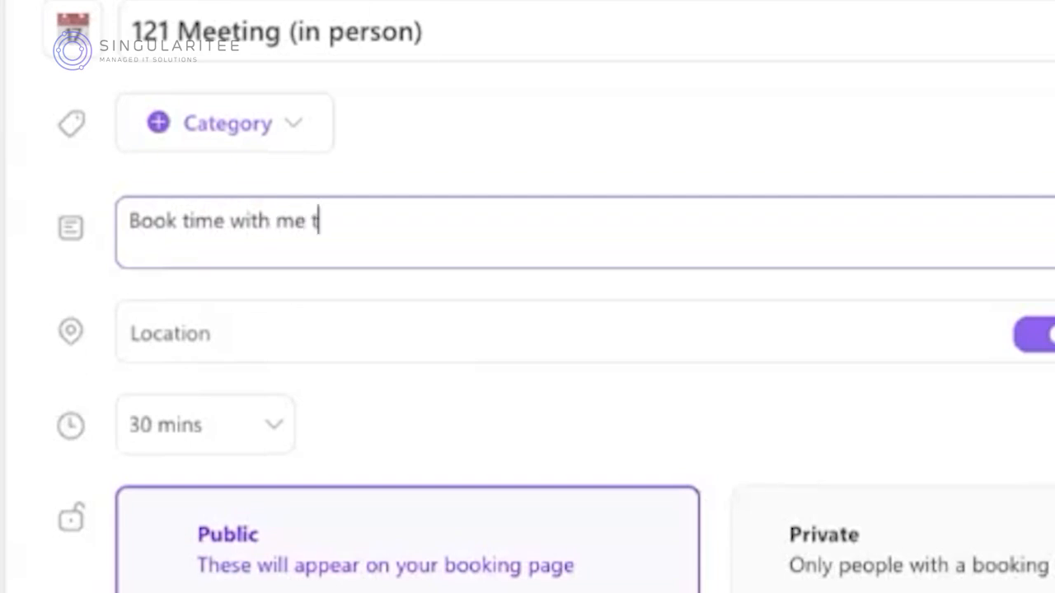
text(o discuss )
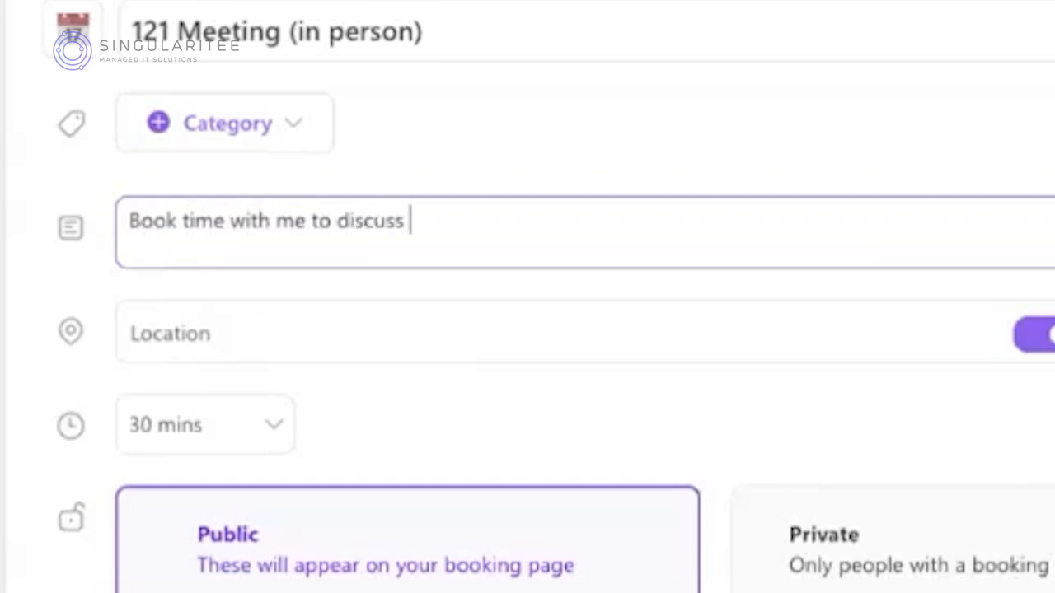
text(our busin)
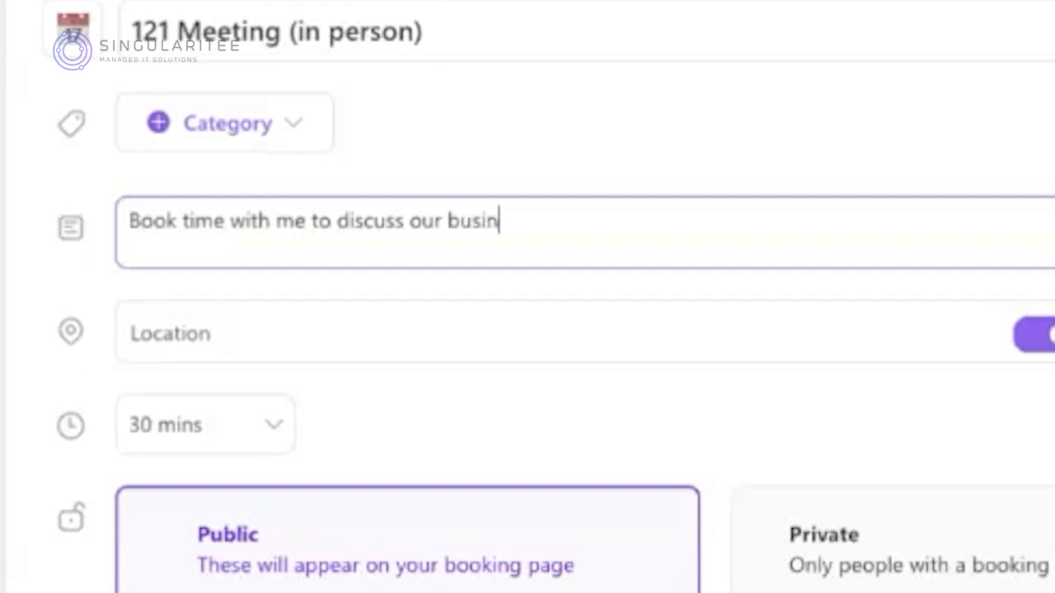
text(esses and how we can help)
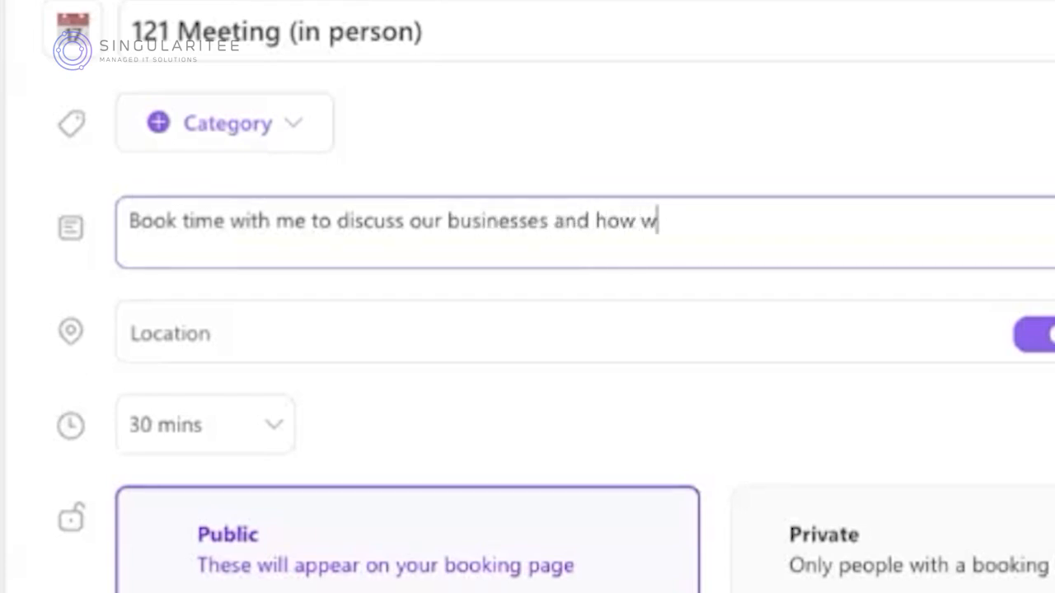
text( each other.)
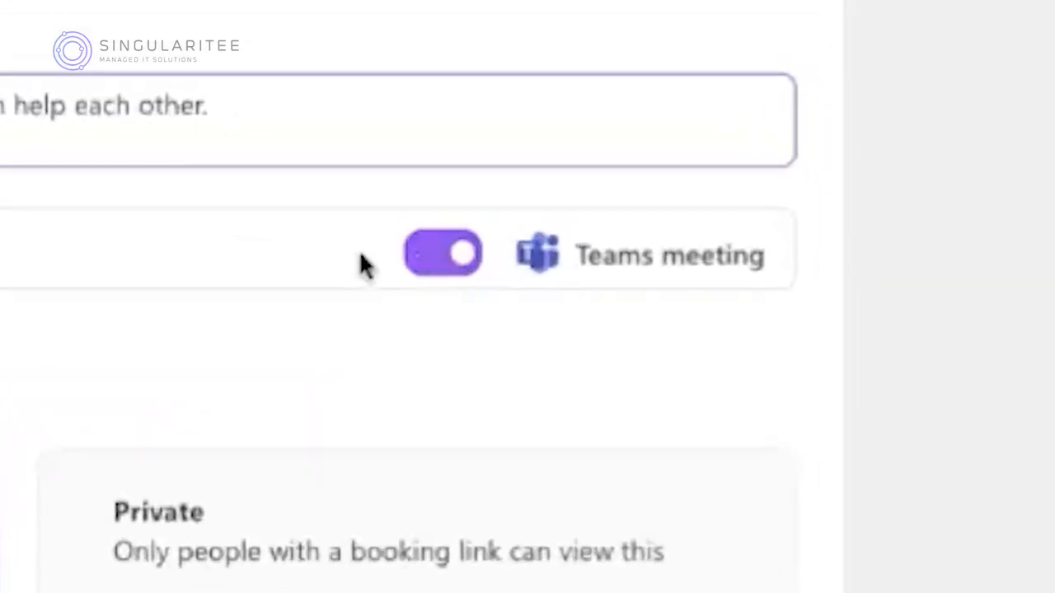
Turn off the Teams meeting option for this meeting type.
click(233, 251)
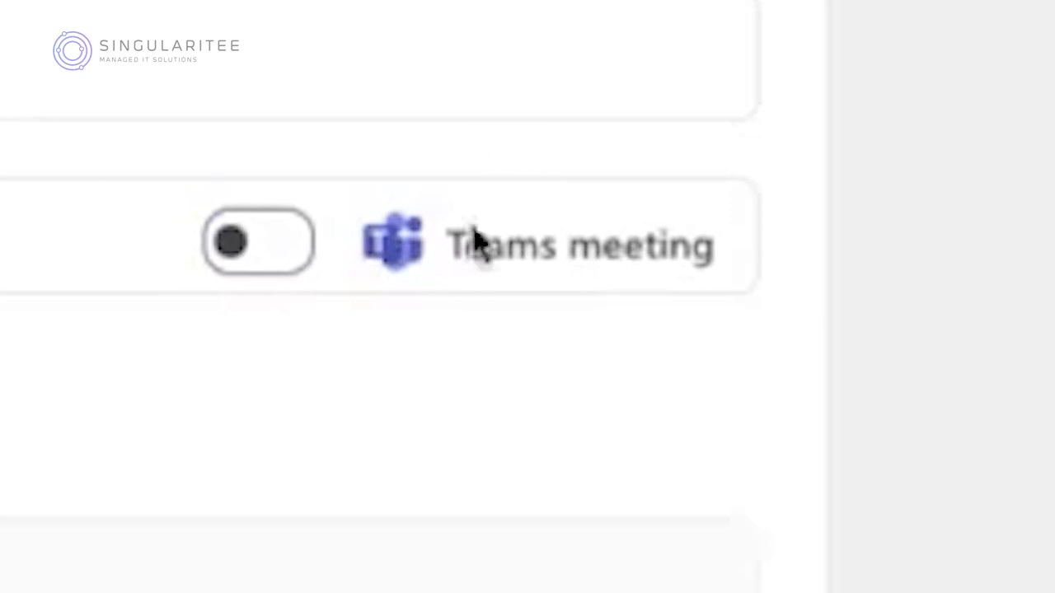
click(299, 264)
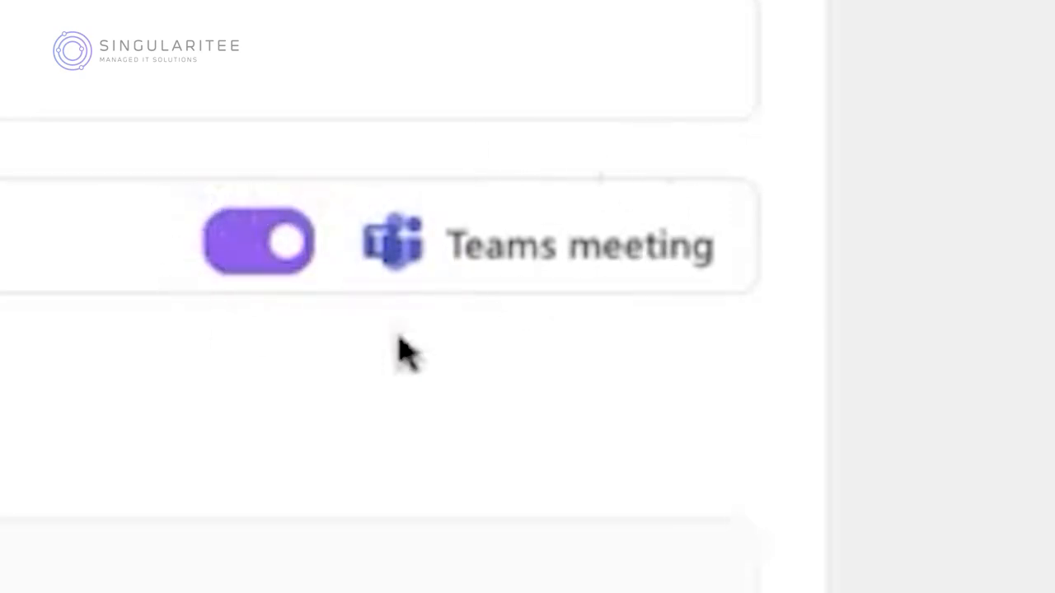
click(244, 256)
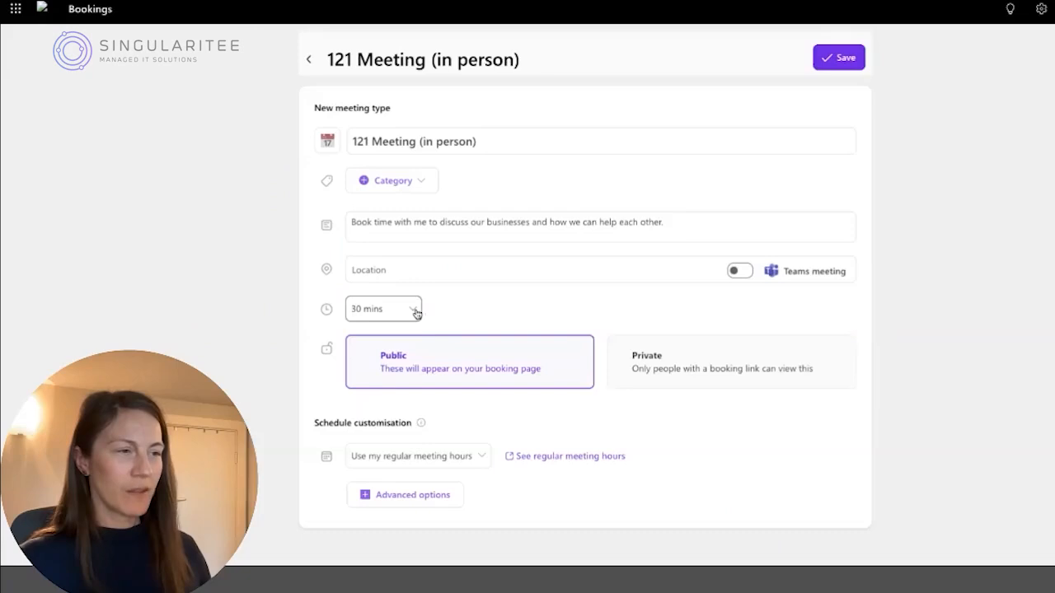
Set the meeting duration to 1 hr and make the meeting type Private.
click(413, 306)
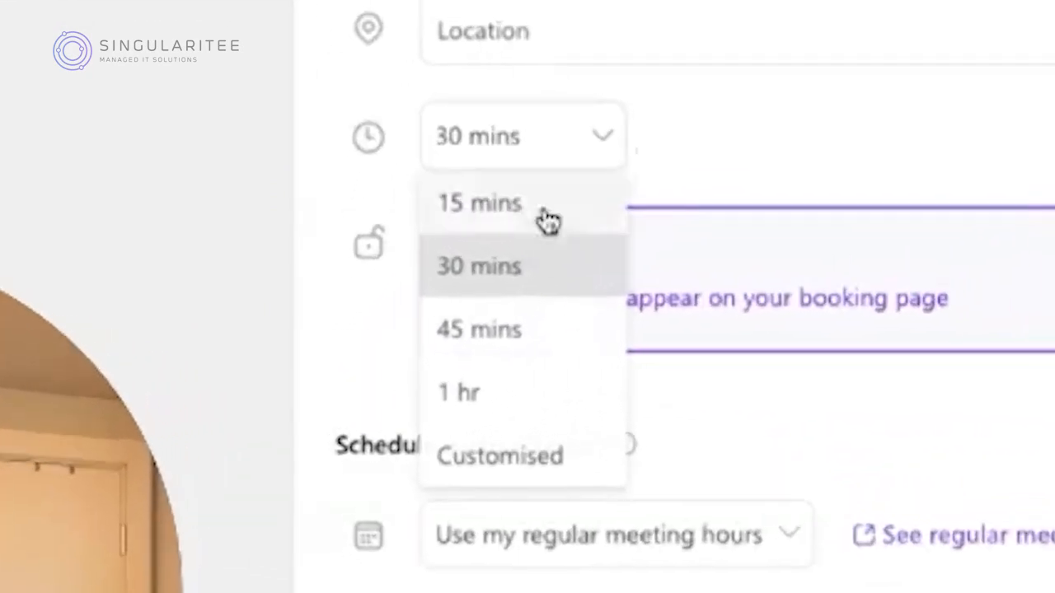
click(494, 393)
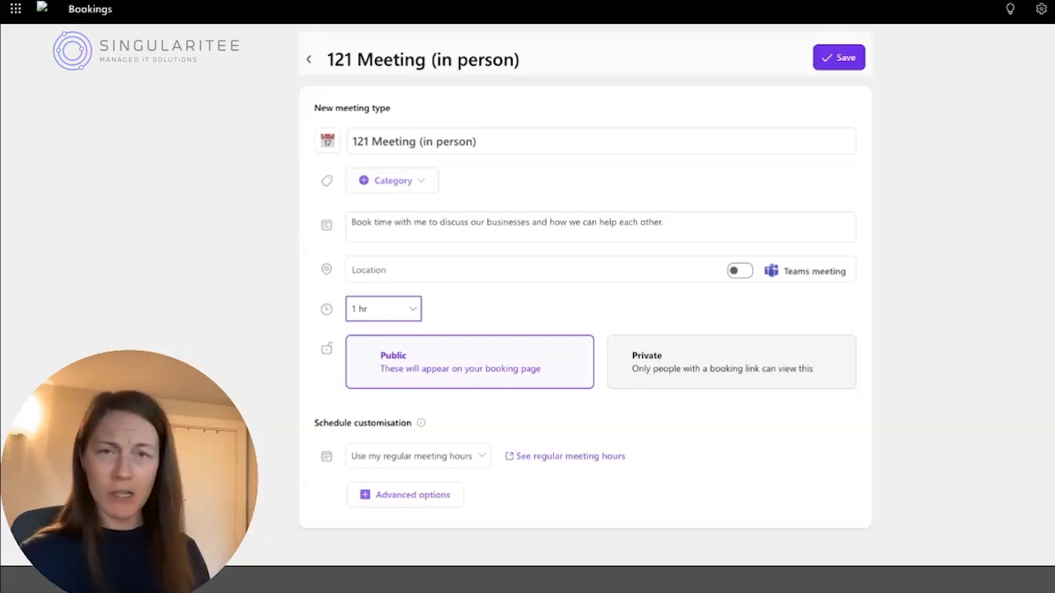
click(731, 361)
Switch the schedule customisation to "Use customised availability hours".
scroll(484, 446, down, 1)
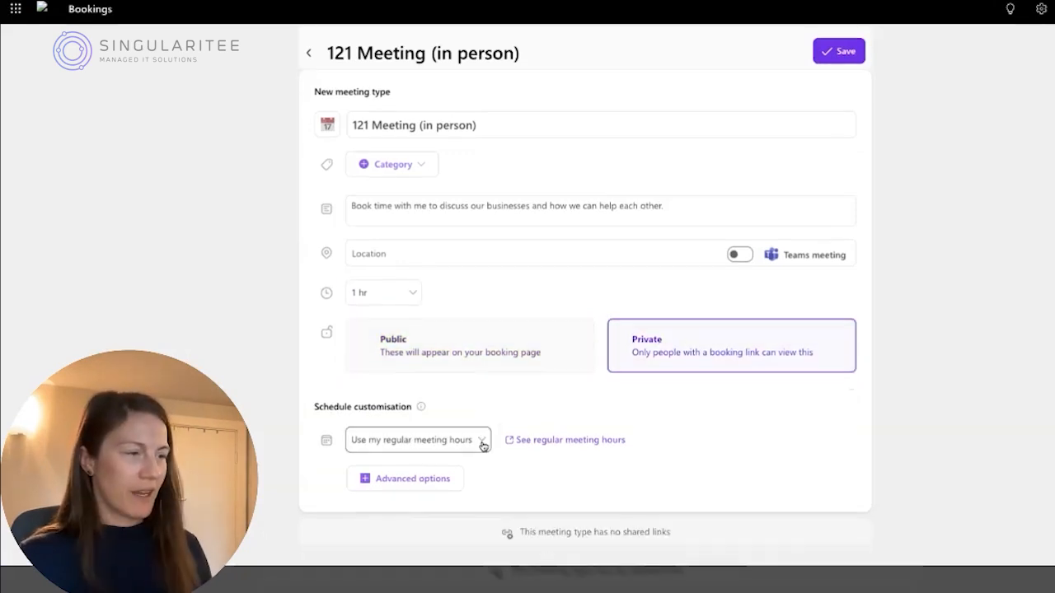
click(483, 442)
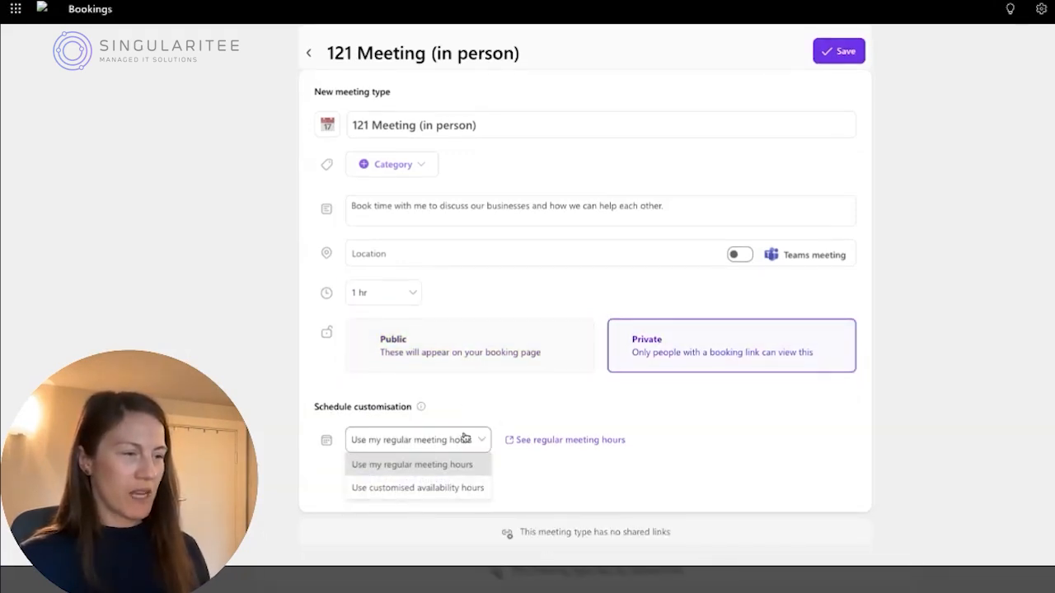
click(464, 439)
click(455, 449)
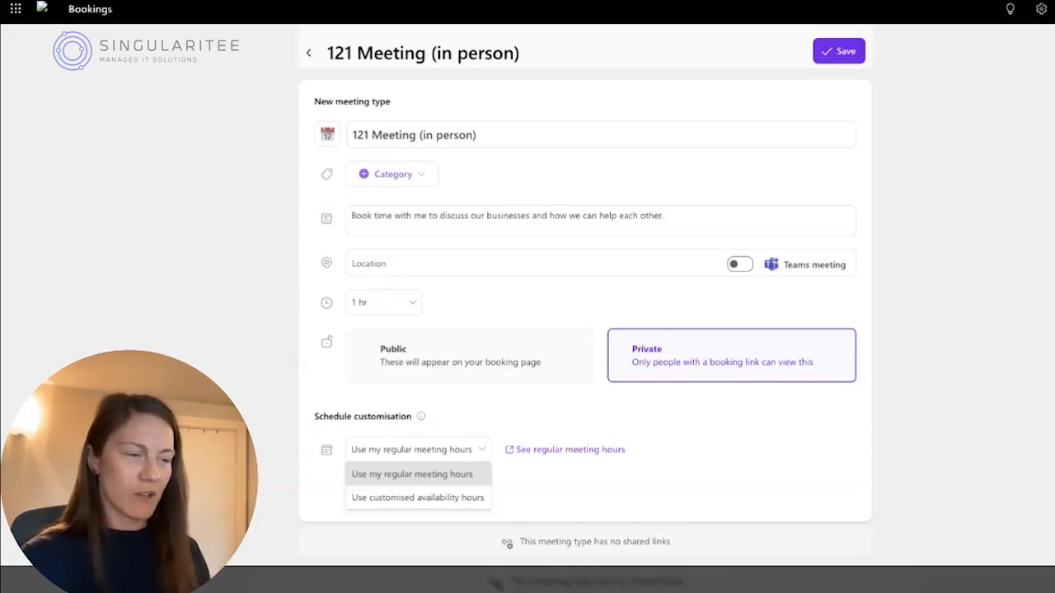
click(427, 499)
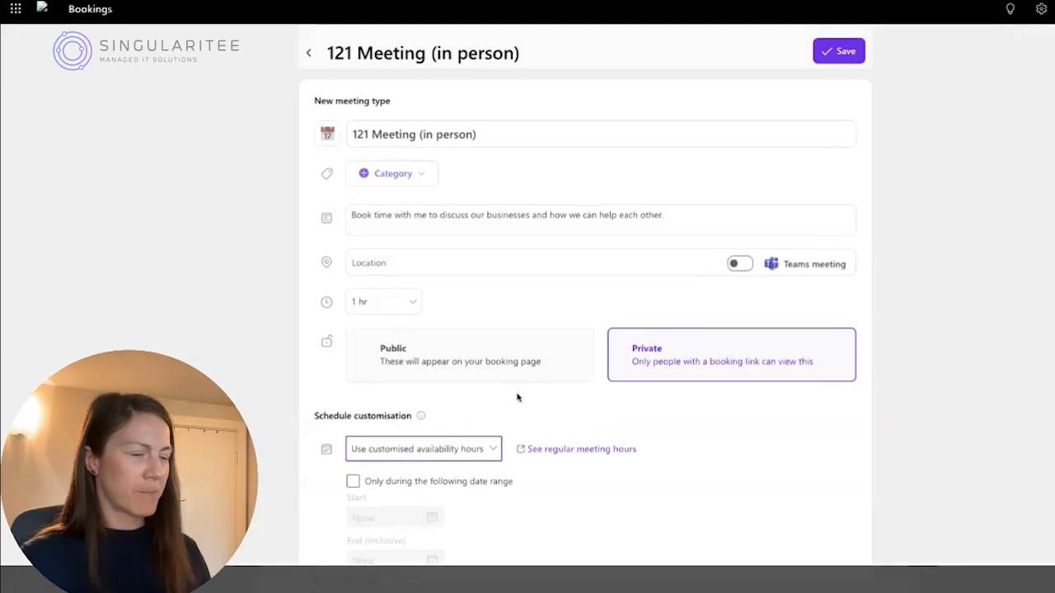
scroll(494, 362, down, 3)
click(419, 283)
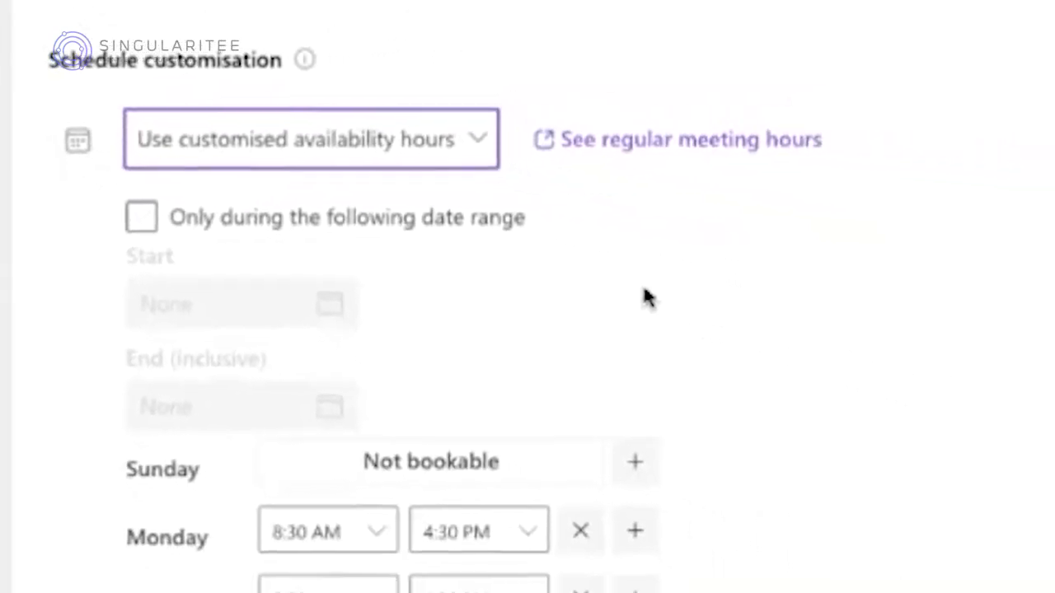
Remove the Monday, Tuesday, Thursday and Friday time slots, keeping only Wednesday bookable.
scroll(647, 299, down, 3)
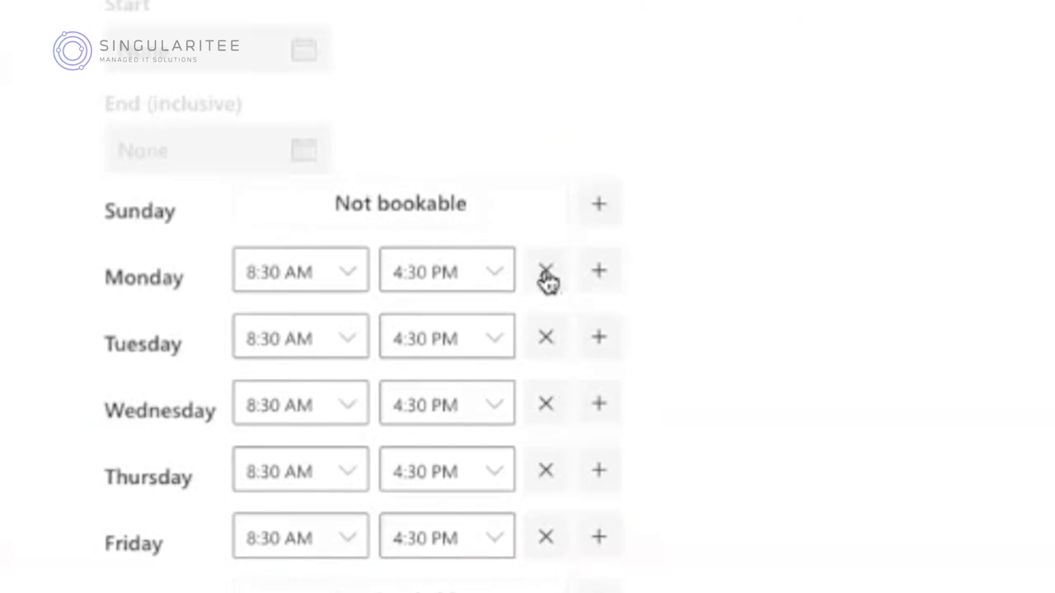
click(546, 276)
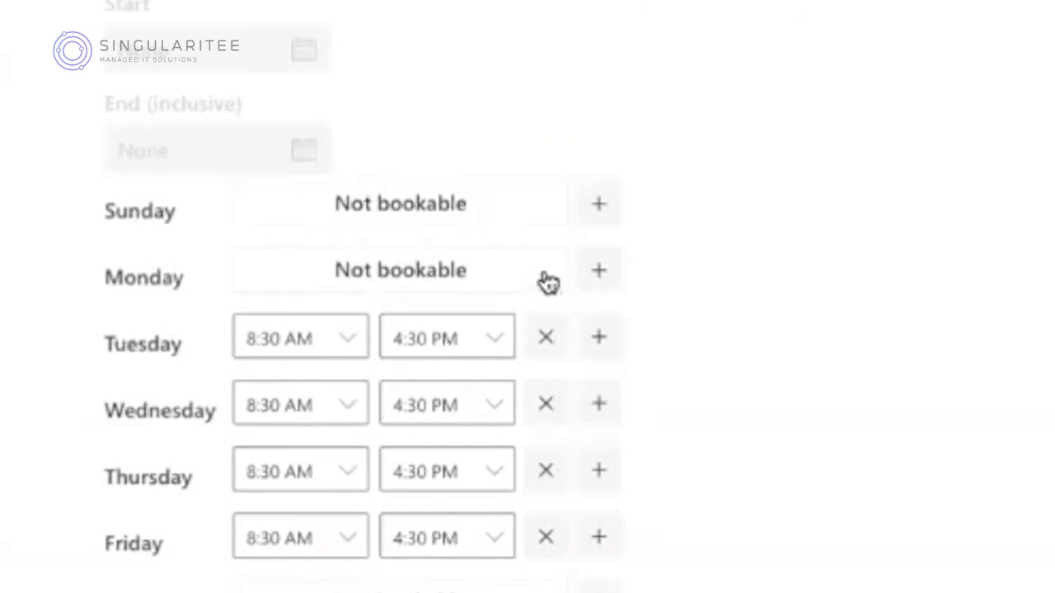
click(548, 343)
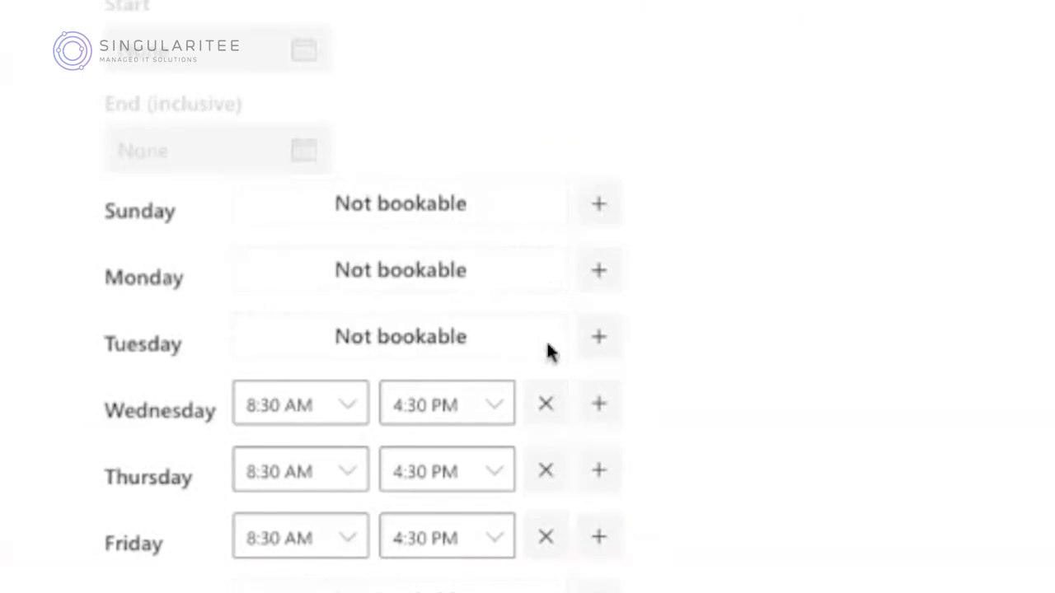
click(549, 475)
click(550, 540)
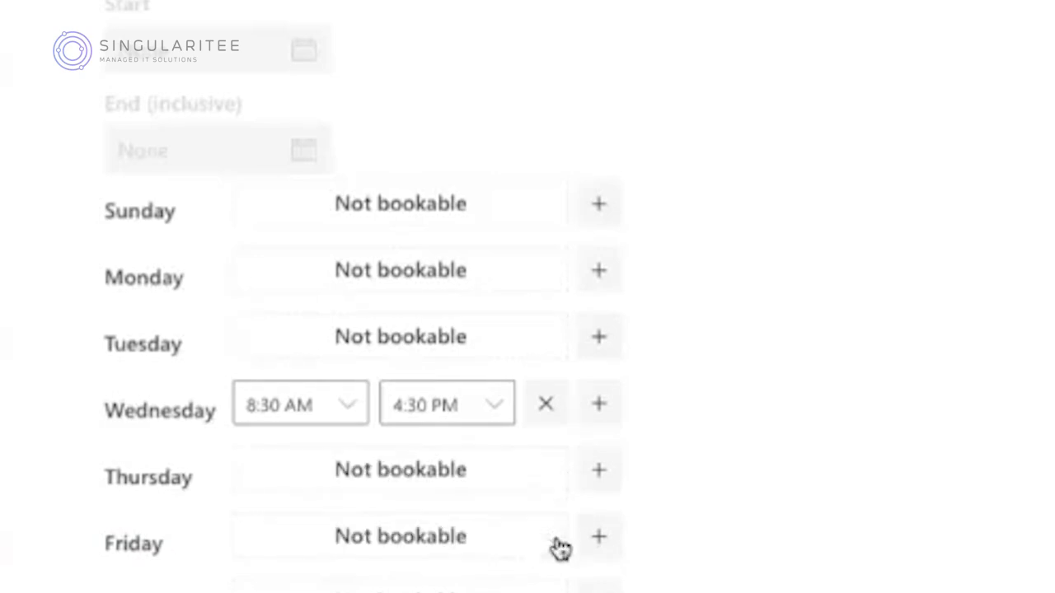
Set the buffer time before the meeting and the buffer time after the meeting to 30 mins each.
scroll(898, 365, down, 1)
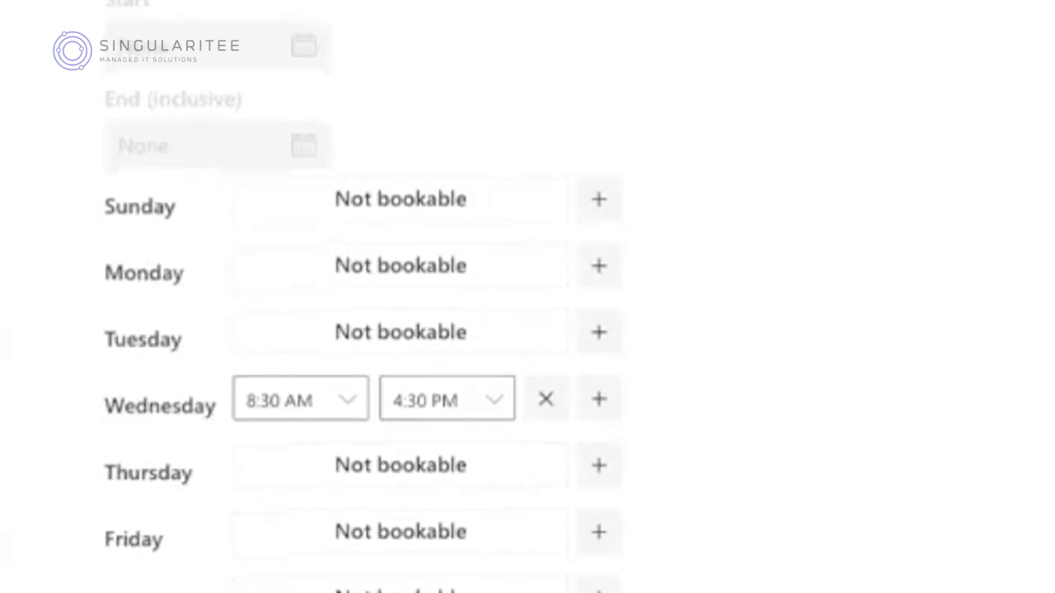
scroll(800, 377, down, 9)
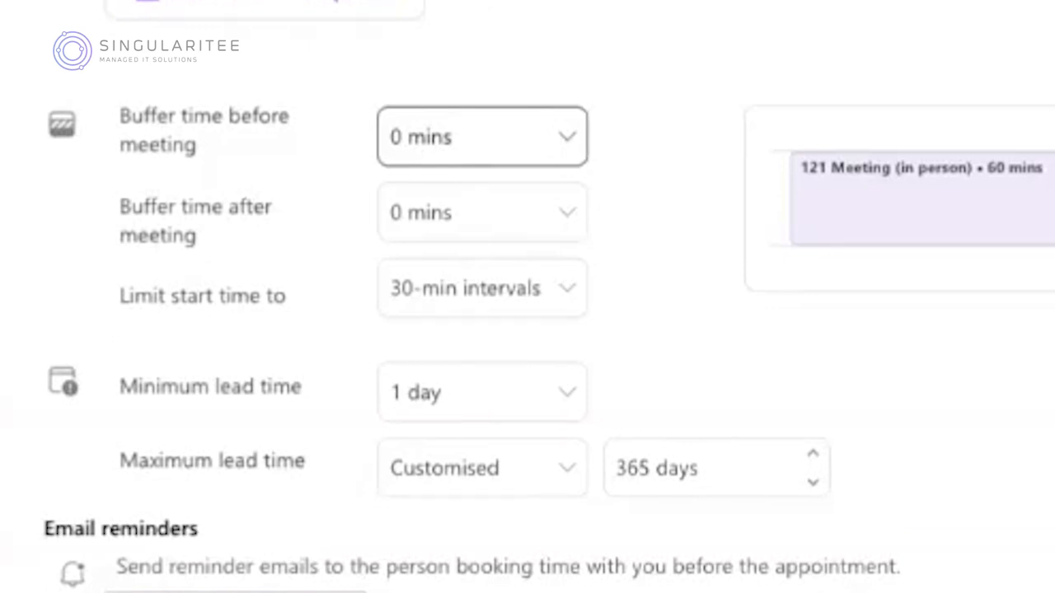
click(505, 139)
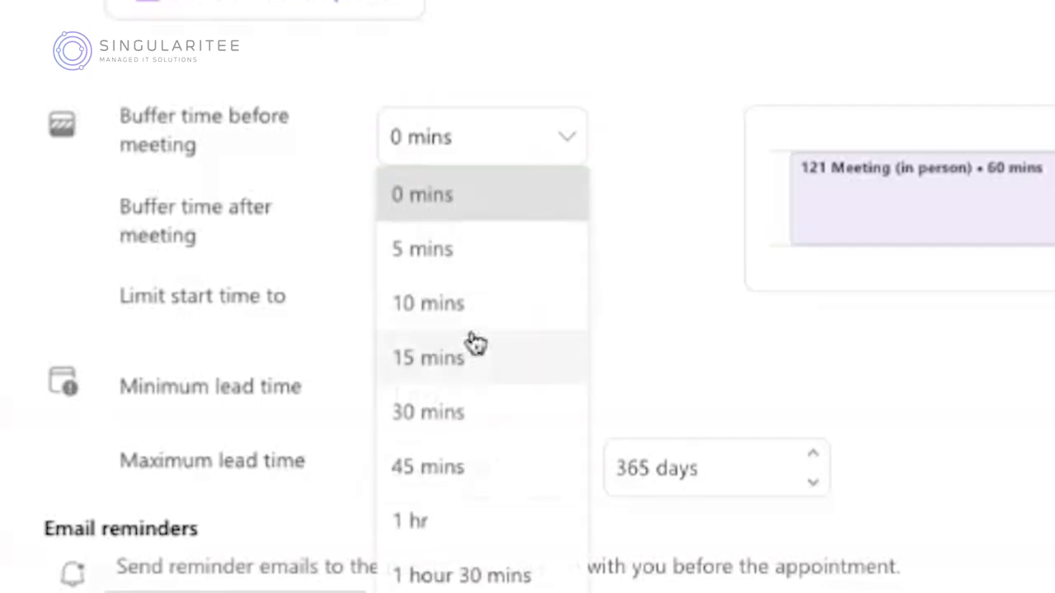
click(466, 429)
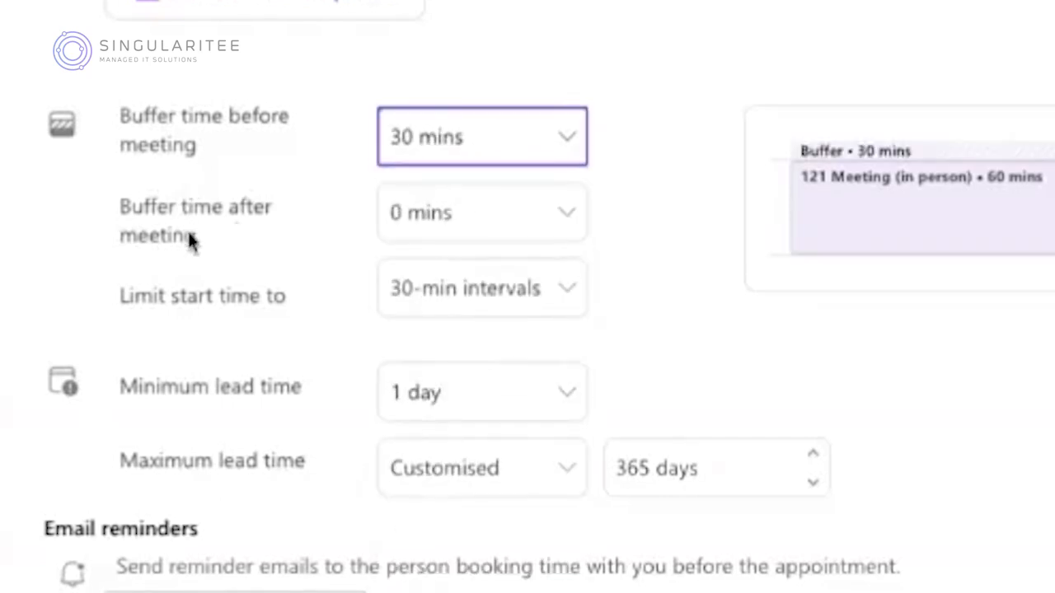
click(571, 217)
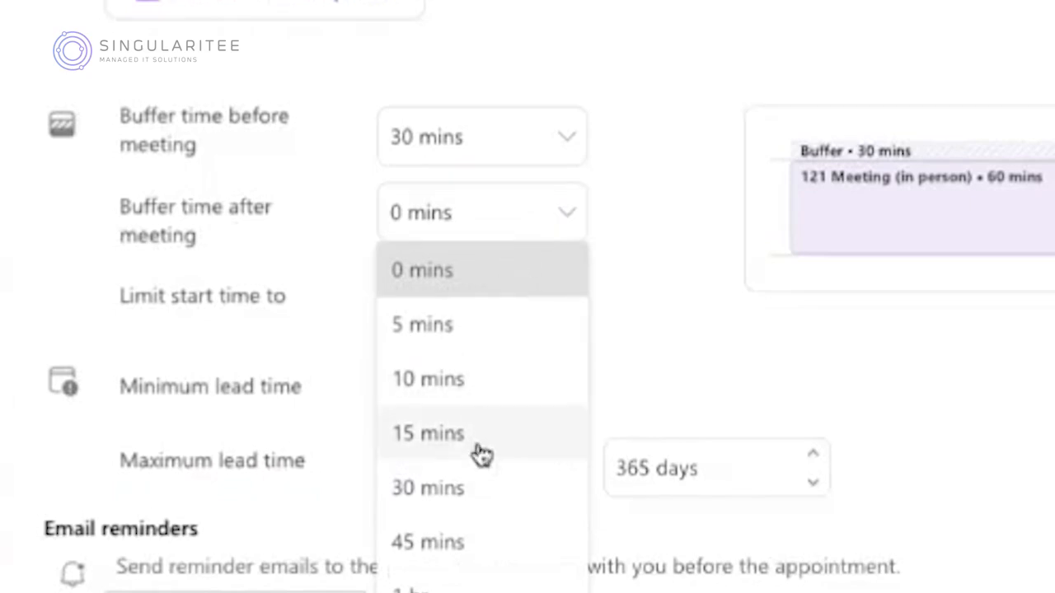
click(482, 485)
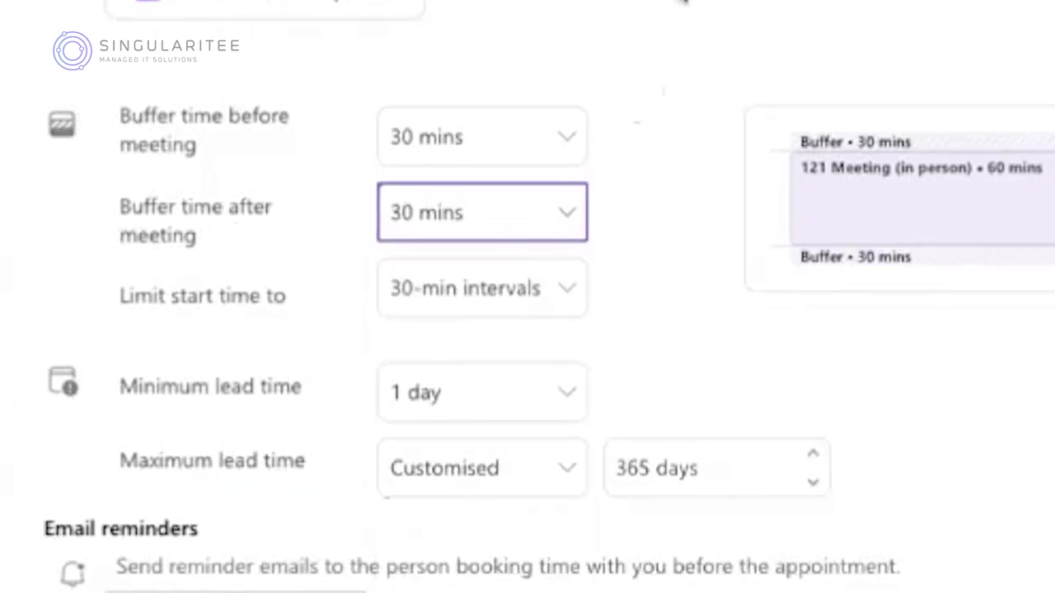
Review the options offered for the start time interval, the minimum lead time and the maximum lead time.
scroll(185, 247, down, 1)
click(568, 237)
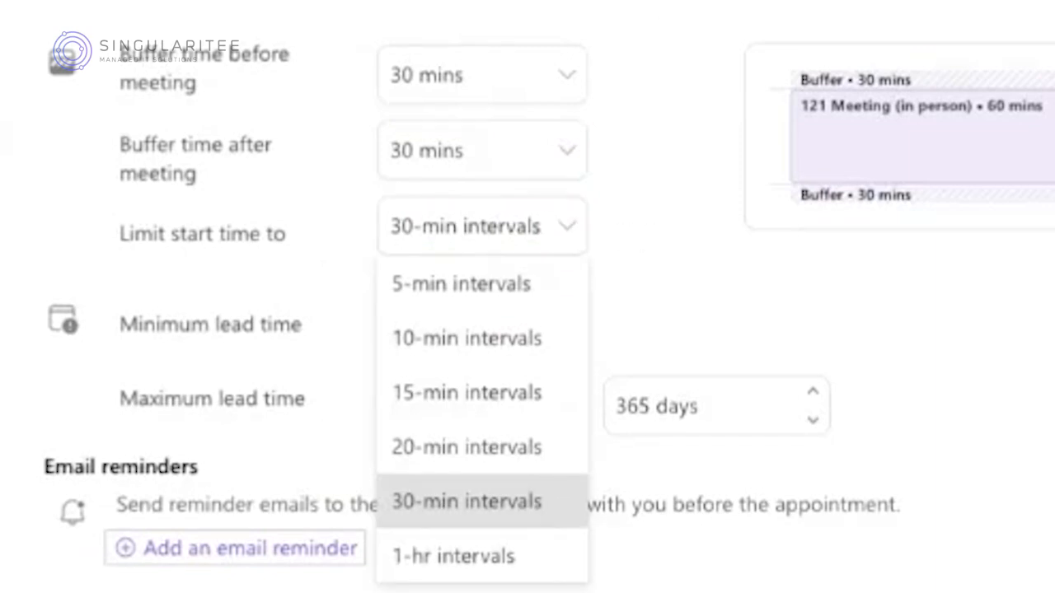
key(Escape)
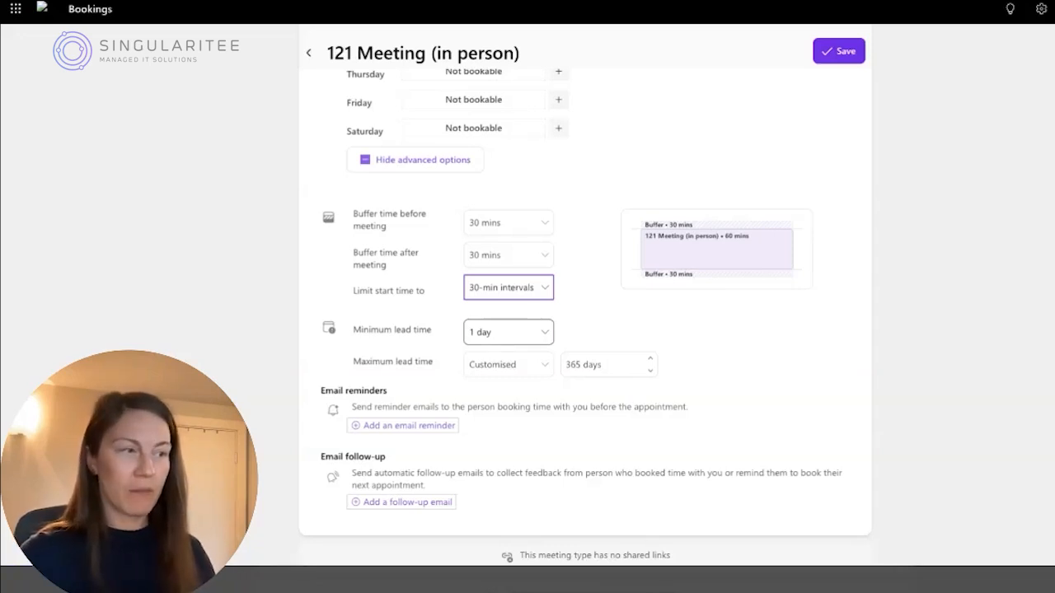
click(508, 333)
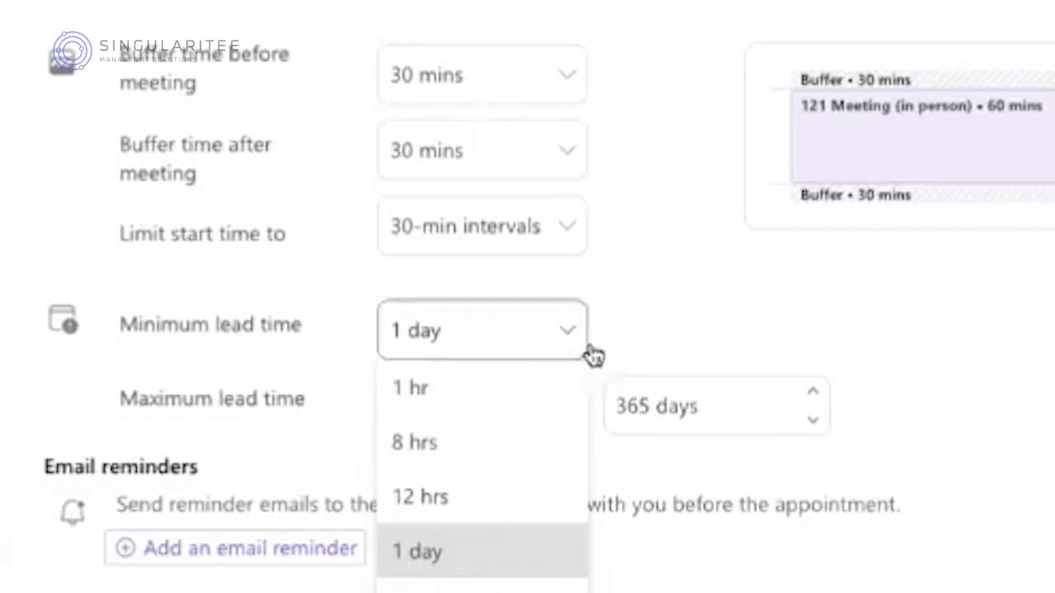
click(664, 302)
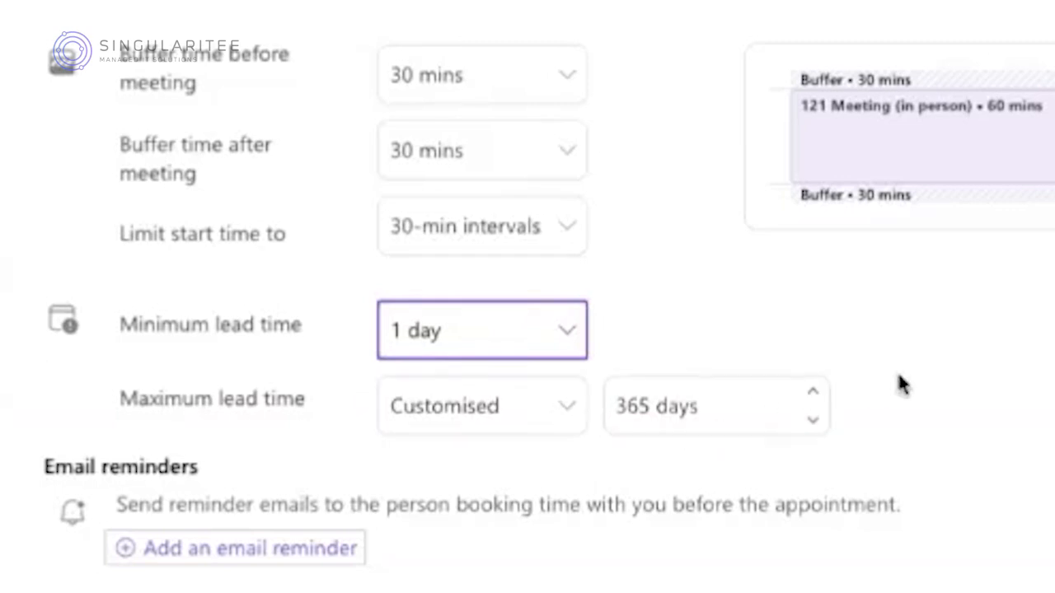
click(537, 426)
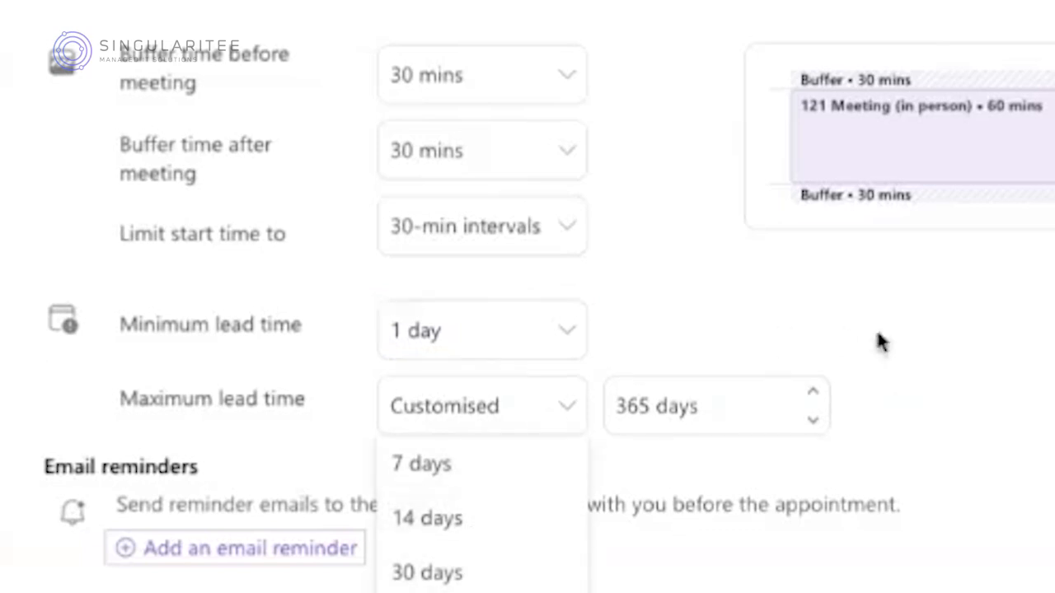
Add an email reminder to the meeting type with its timing set to 1 day before.
scroll(235, 523, down, 3)
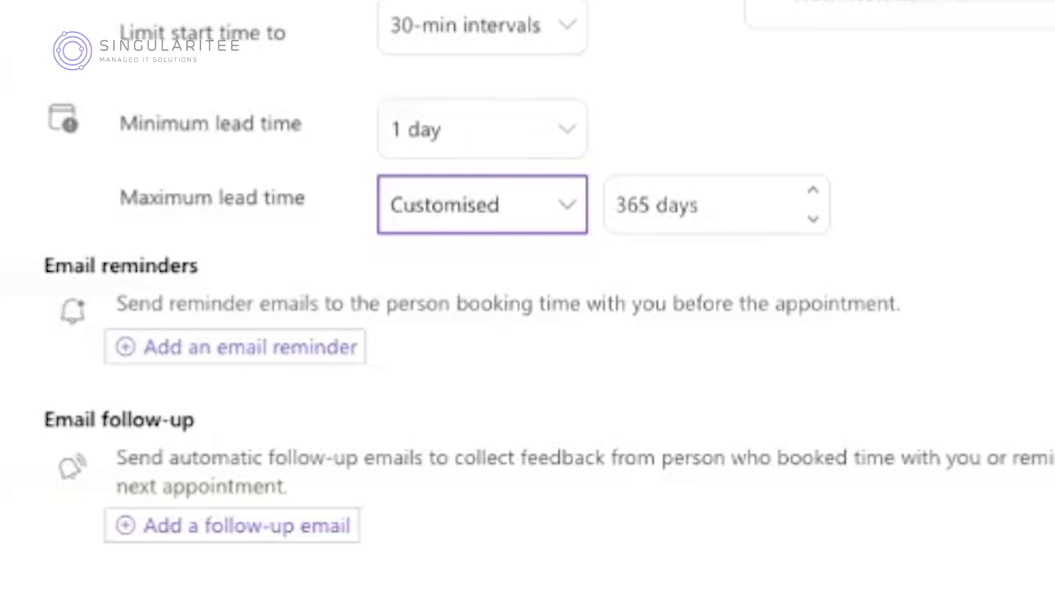
click(287, 353)
scroll(473, 275, down, 2)
click(492, 277)
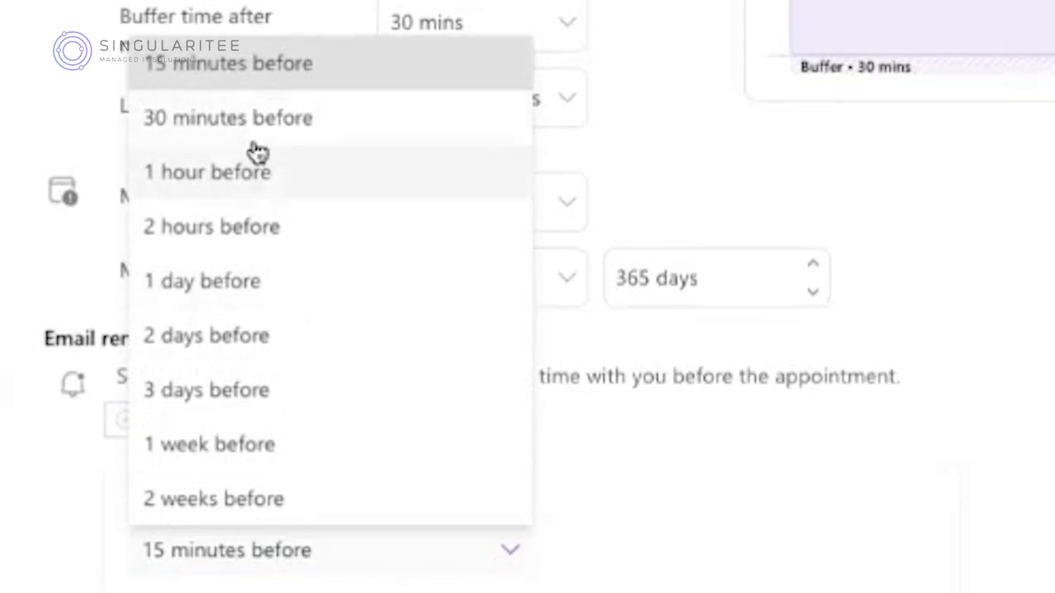
click(279, 289)
scroll(288, 290, down, 5)
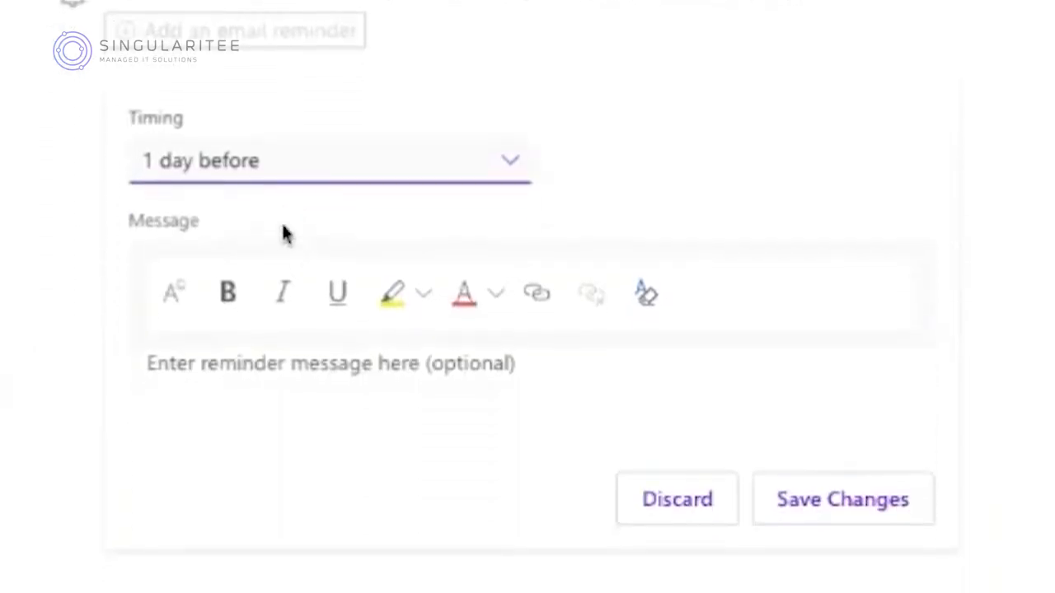
Write the reminder message "Hi," followed by a new paragraph "Looking forward to meeting with you tomorrow at the time scheduled.".
click(540, 373)
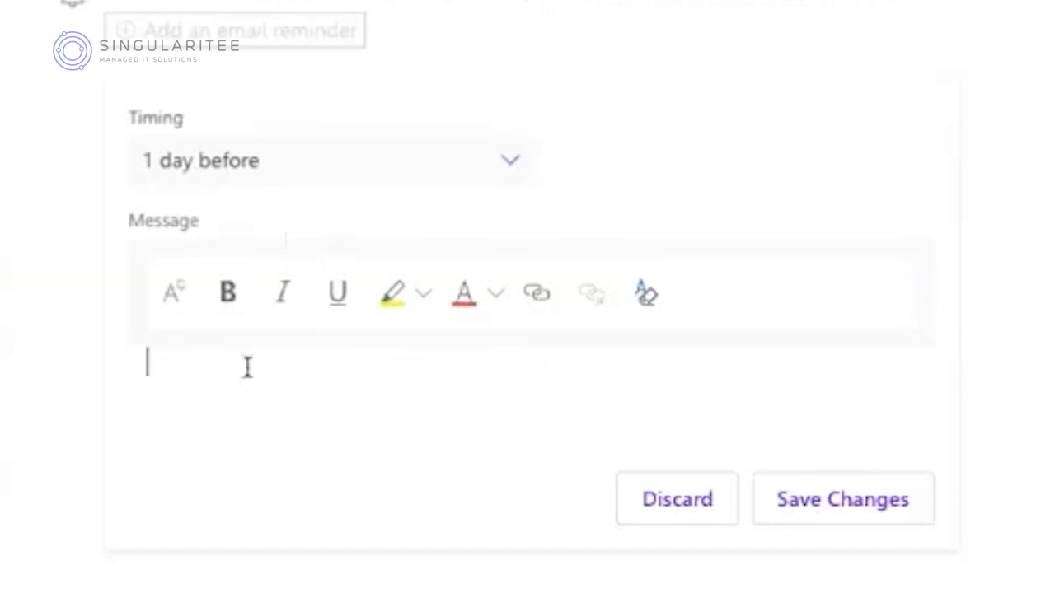
text(Hi,)
key(Return)
key(Return)
text(Lookin)
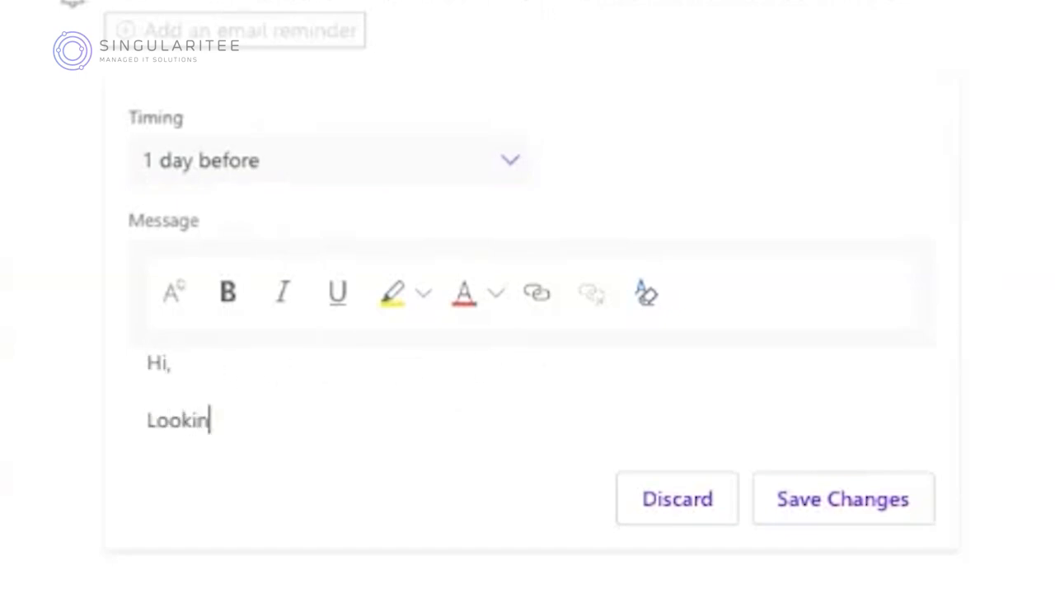
text(g forward )
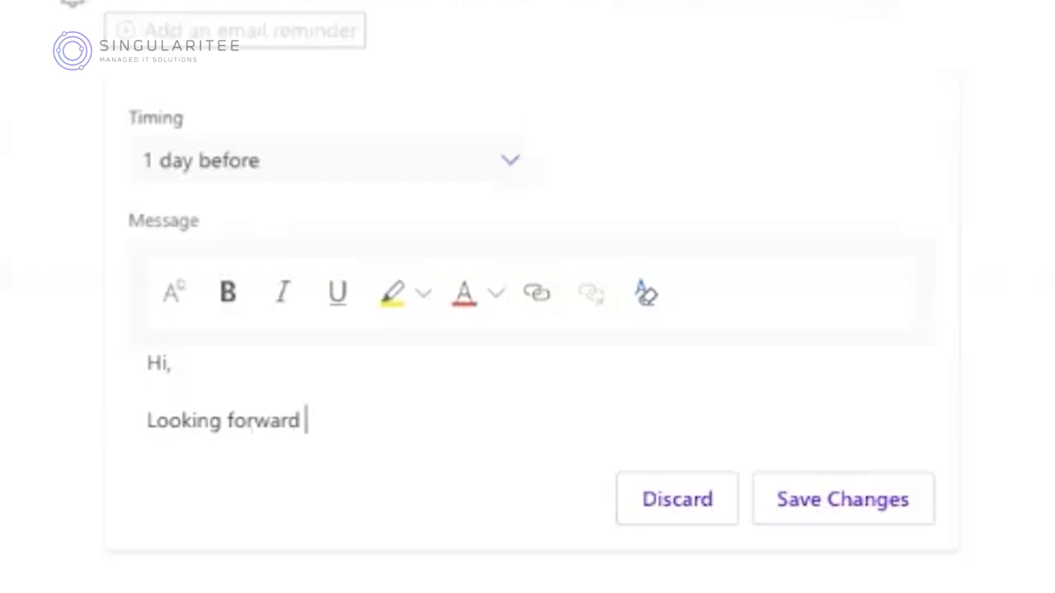
text(to meeting wi)
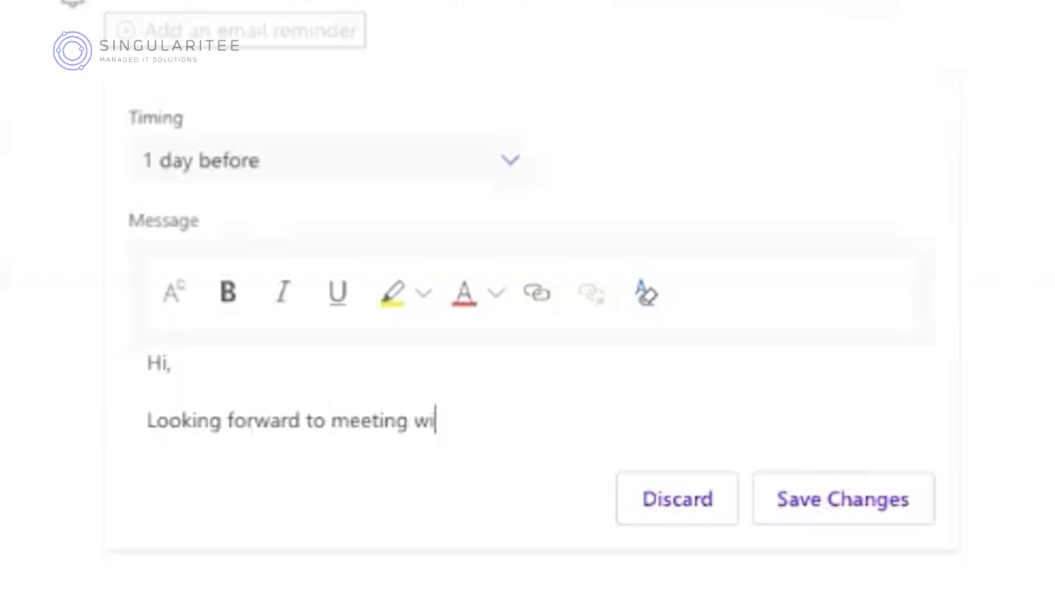
text(th you tomorro)
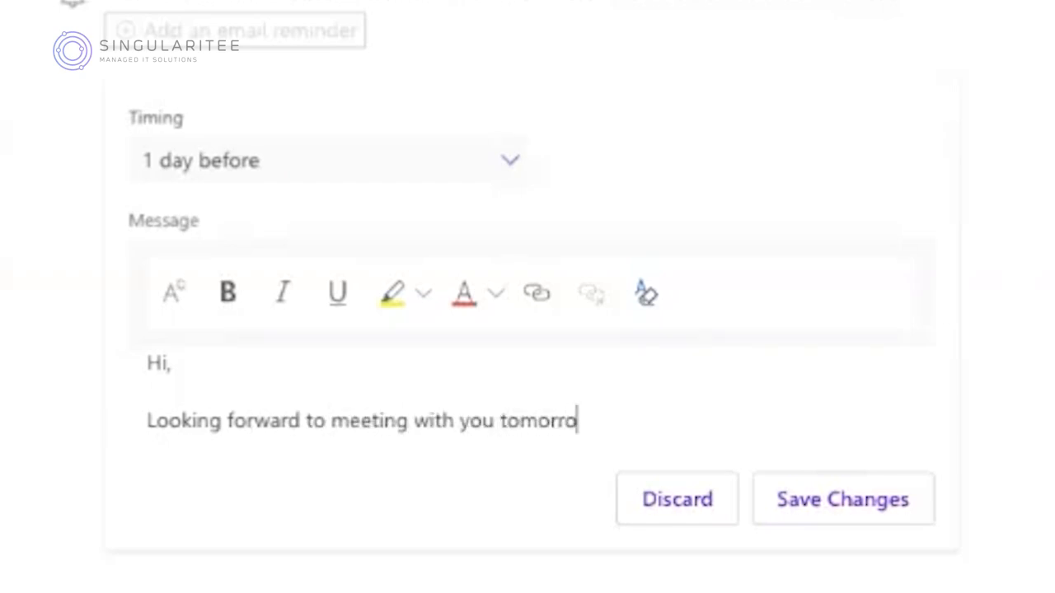
text(w at)
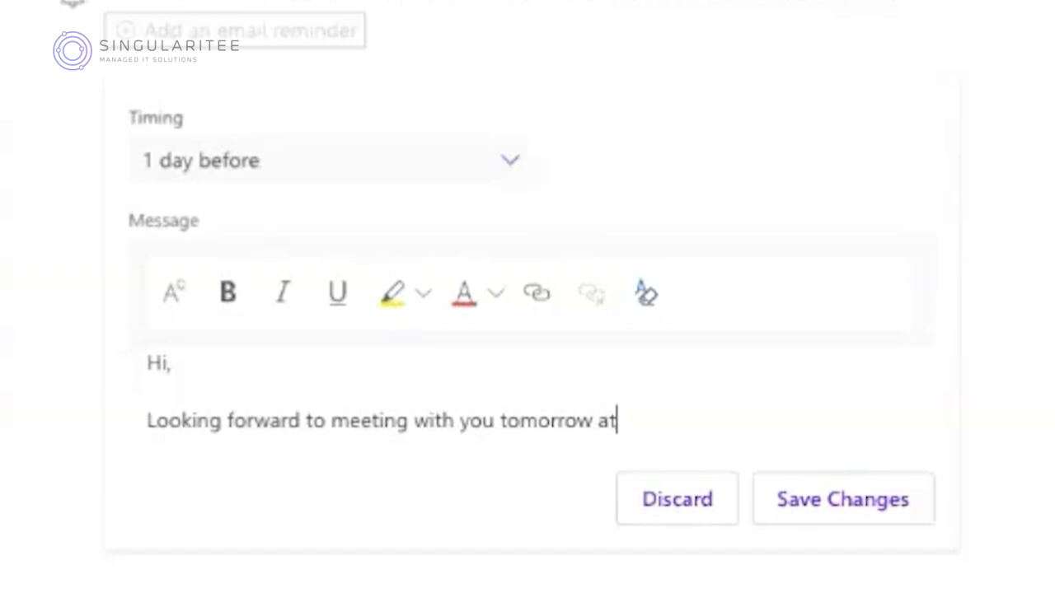
text( the time sc)
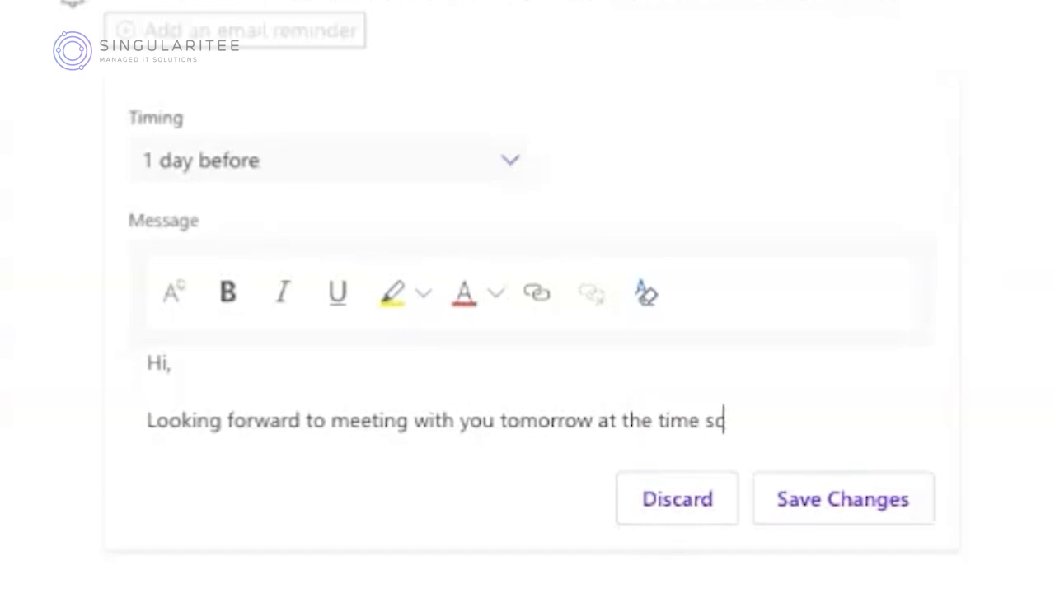
text(heduled.)
Close the reminder message with "Best wishes," and the sender's first name, and save the reminder.
key(Return)
key(Return)
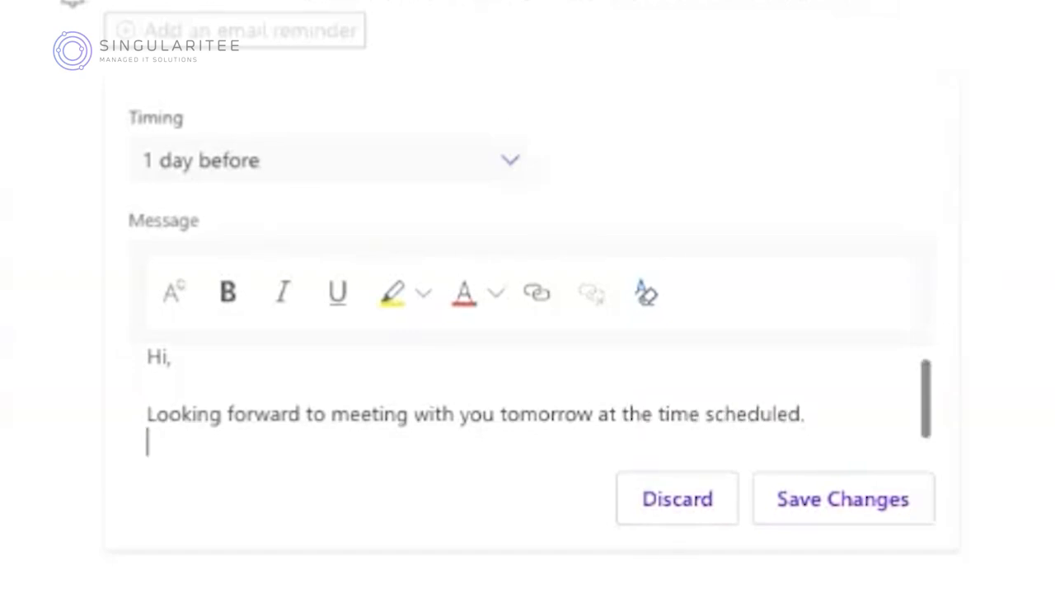
text(Best wishes,)
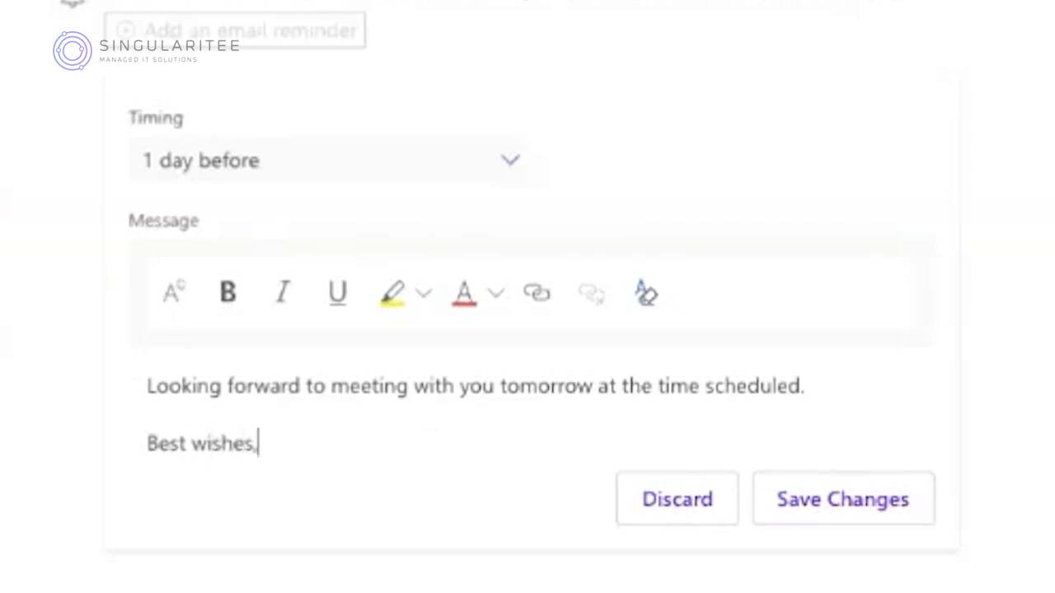
key(Return)
text(Jenna)
click(788, 519)
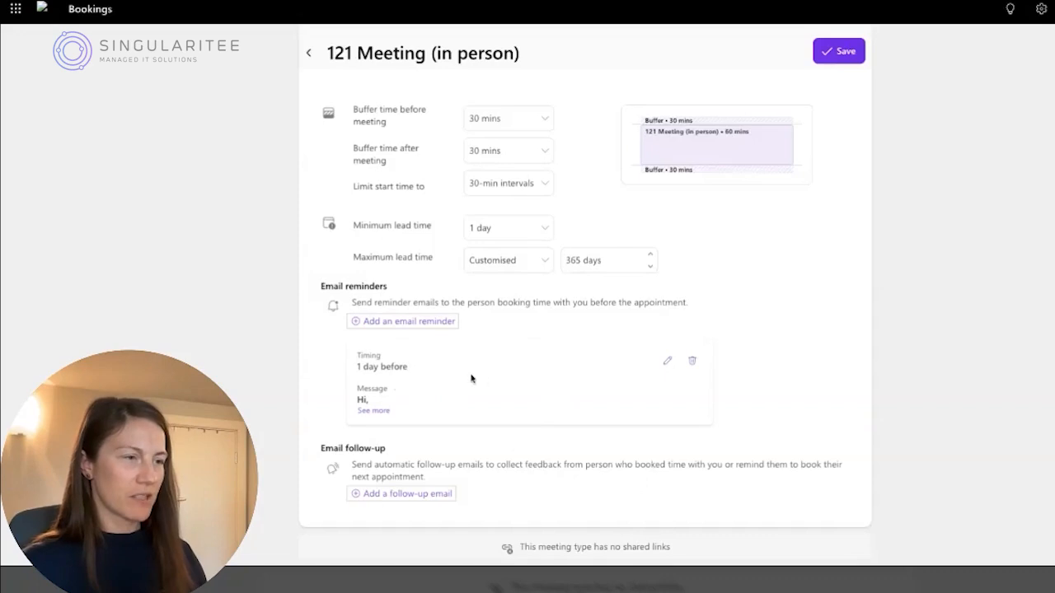
Save the 121 Meeting (in person) meeting type.
scroll(537, 372, down, 1)
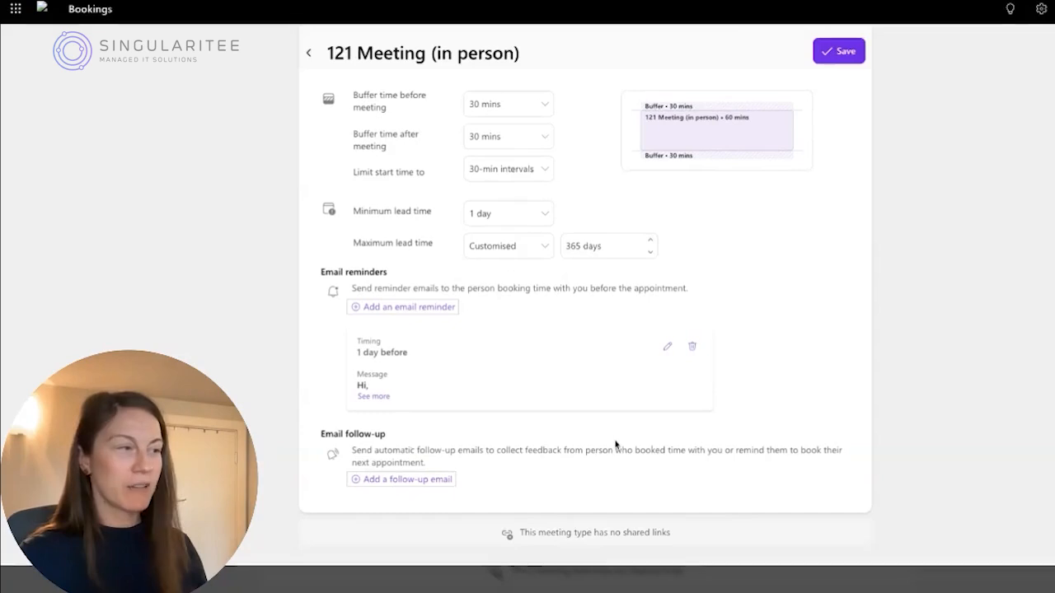
scroll(630, 441, up, 10)
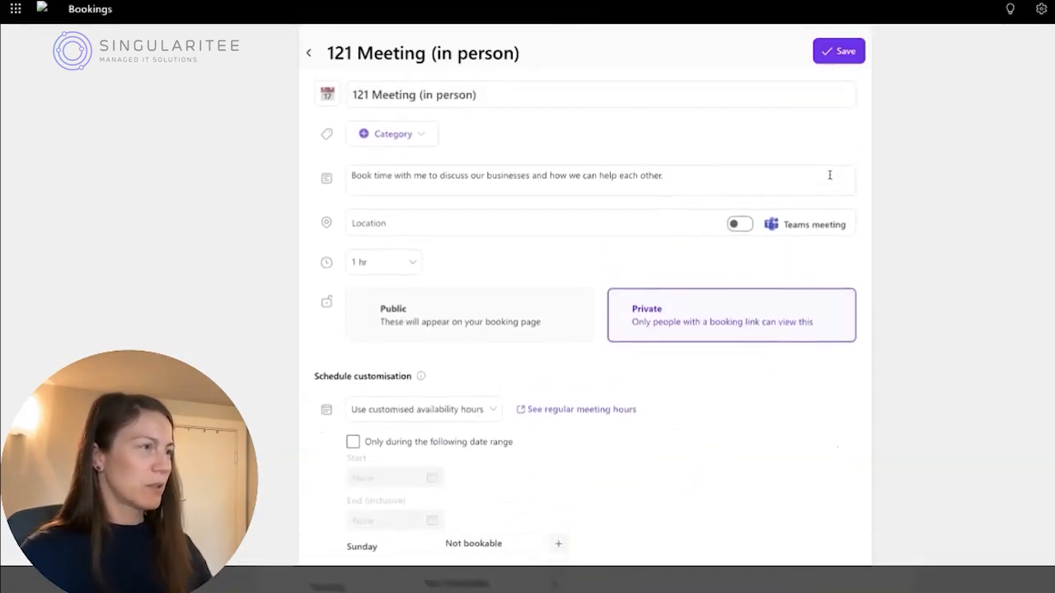
click(834, 57)
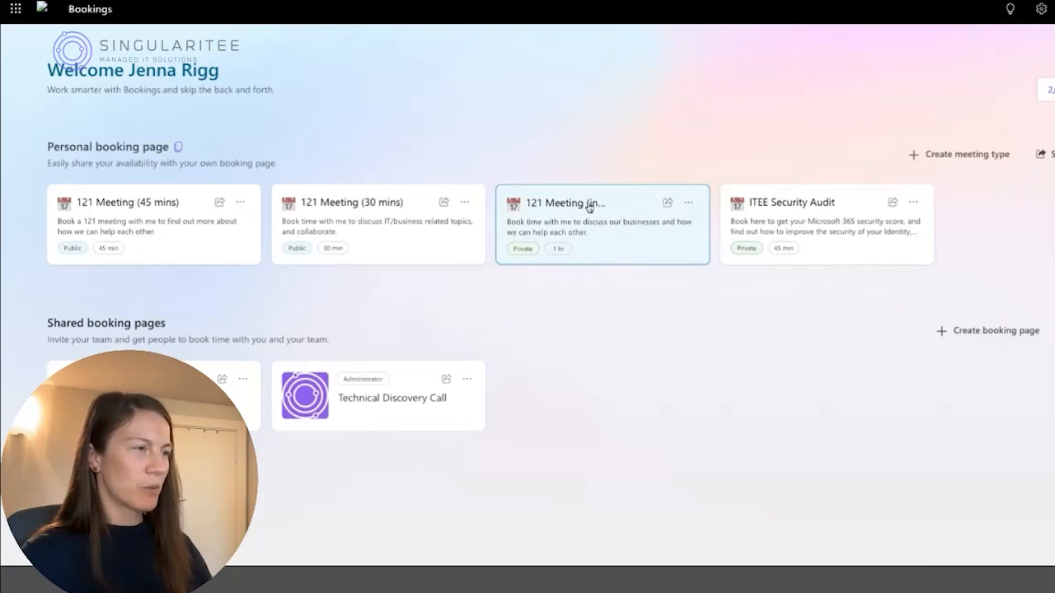
Copy the share link of the in-person 121 meeting and open its booking page.
click(610, 211)
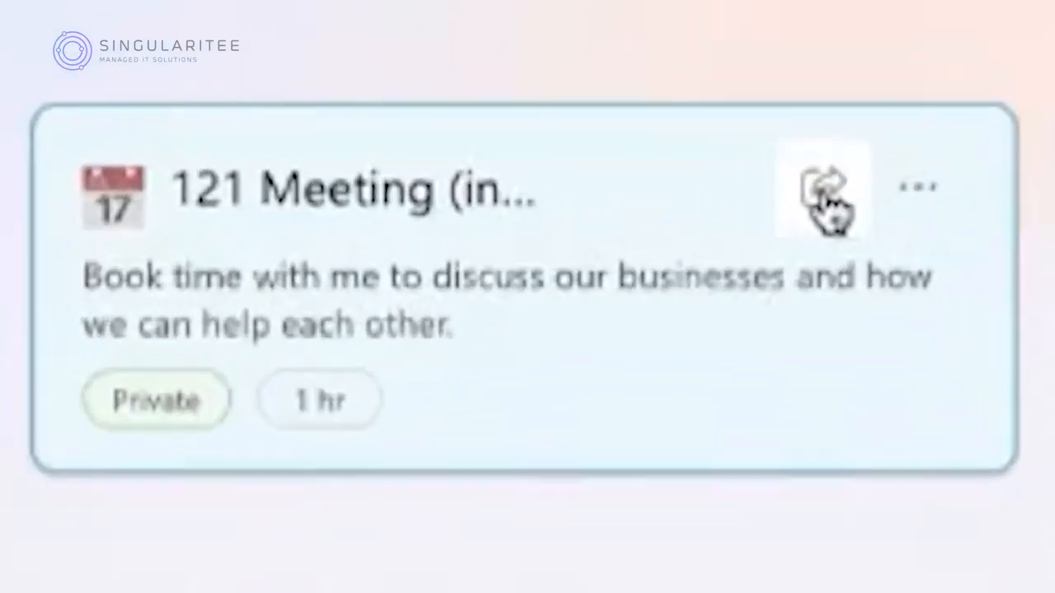
click(827, 198)
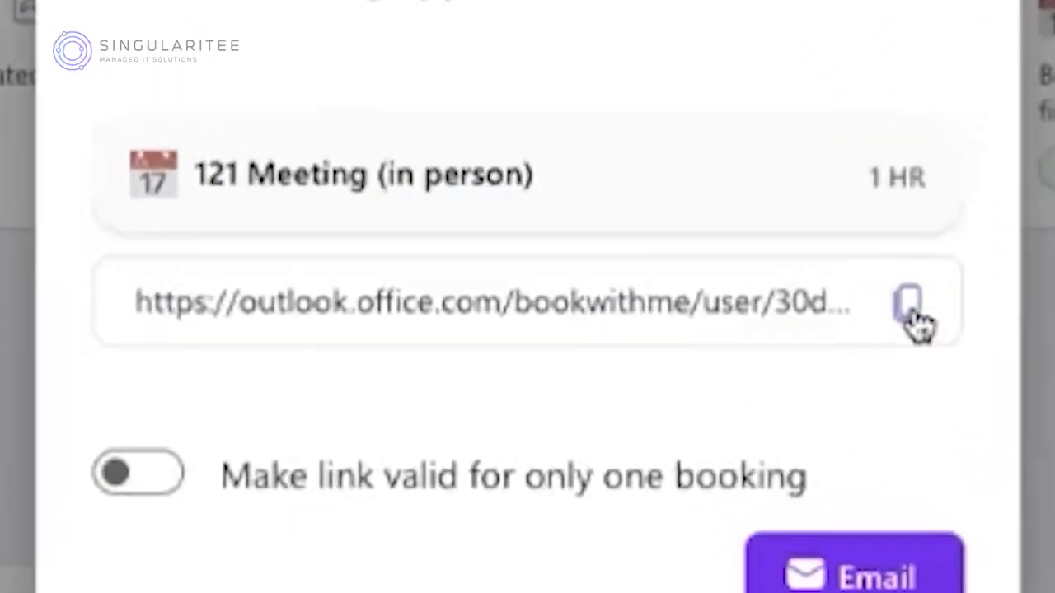
click(695, 289)
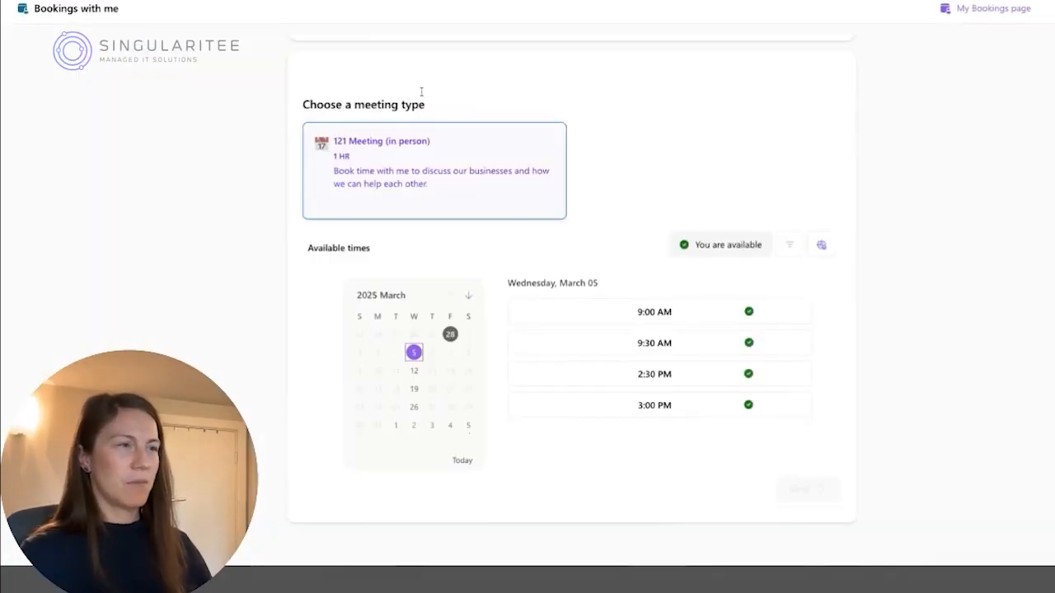
Examine the booking page and the times offered on the Wednesdays March 12, 19 and 26.
scroll(471, 108, down, 3)
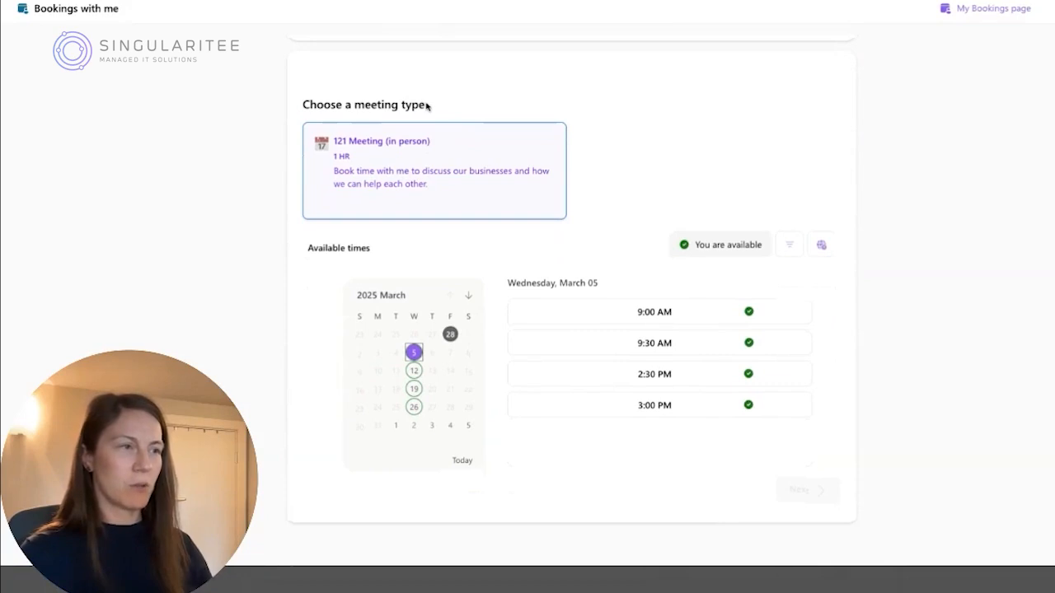
scroll(410, 122, up, 3)
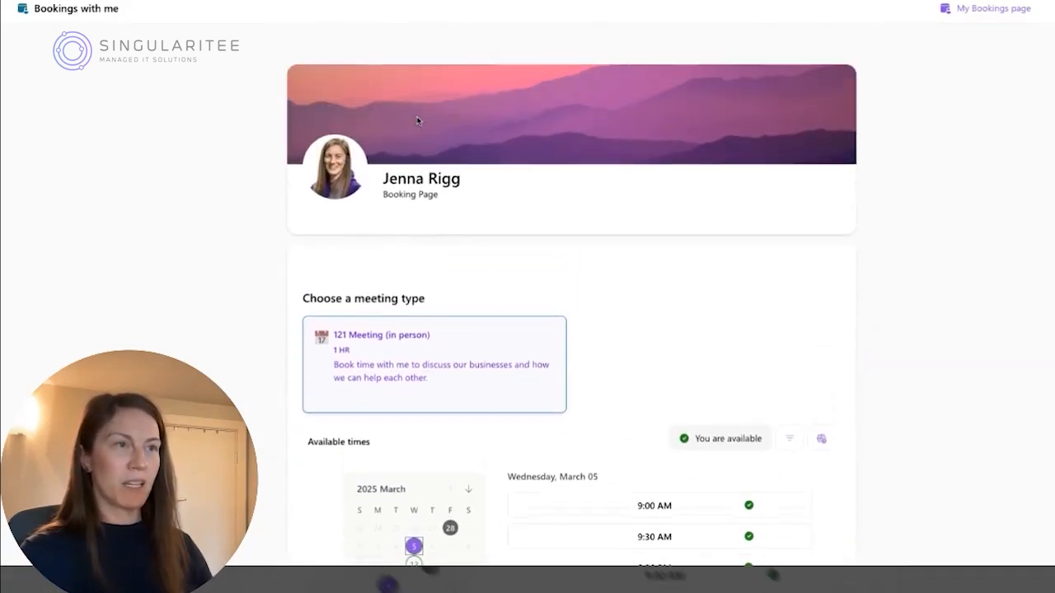
scroll(494, 127, down, 3)
scroll(487, 118, up, 1)
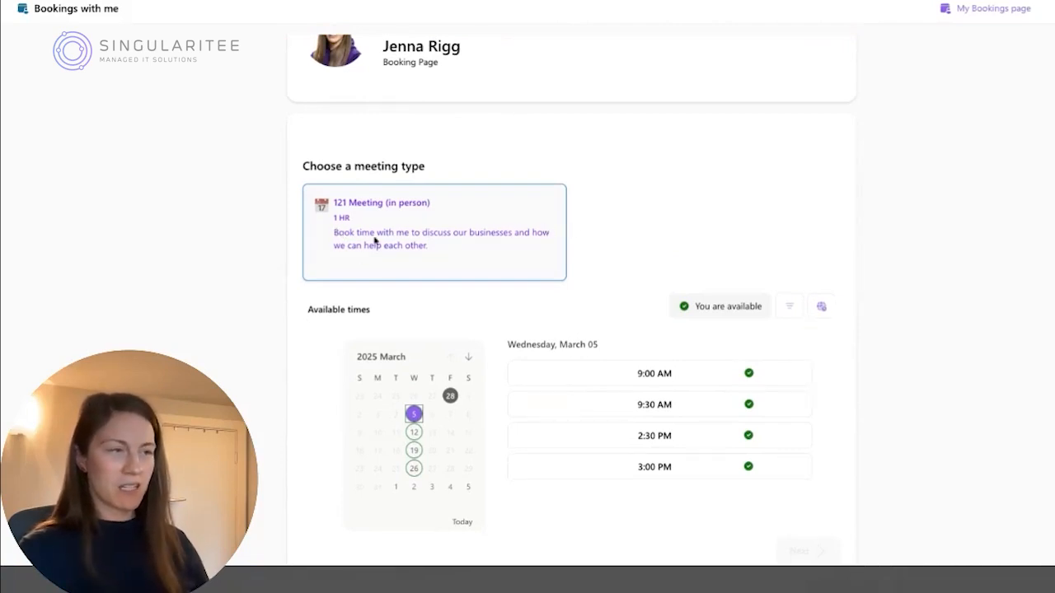
scroll(614, 225, down, 1)
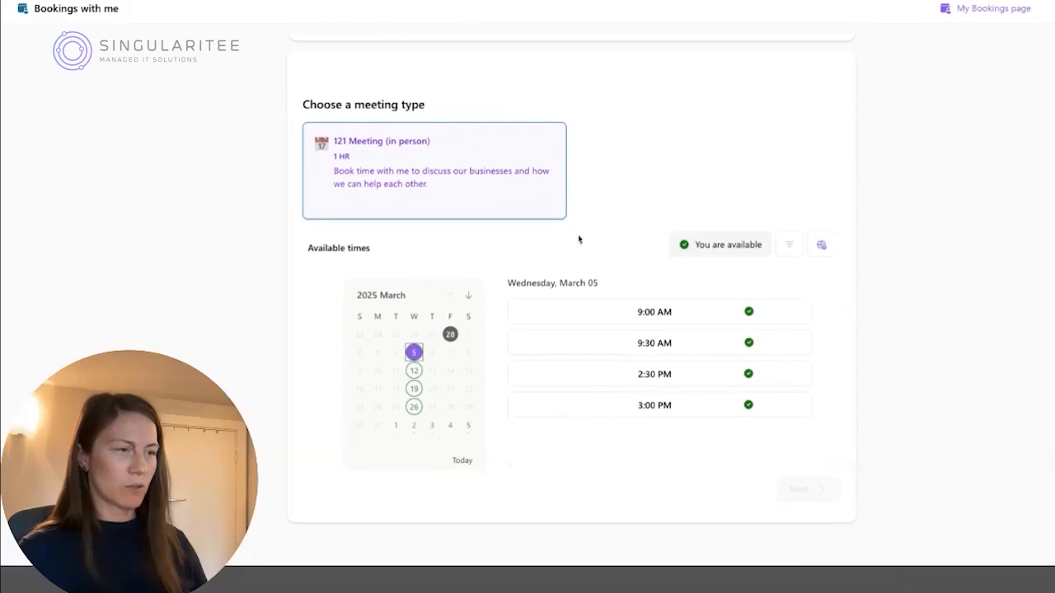
click(414, 371)
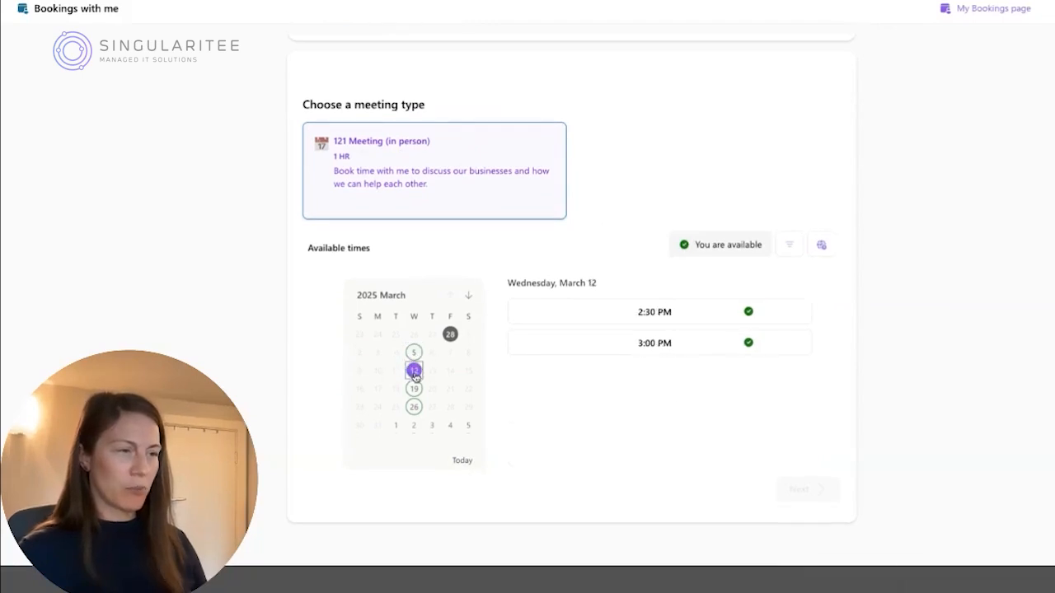
click(414, 389)
click(414, 408)
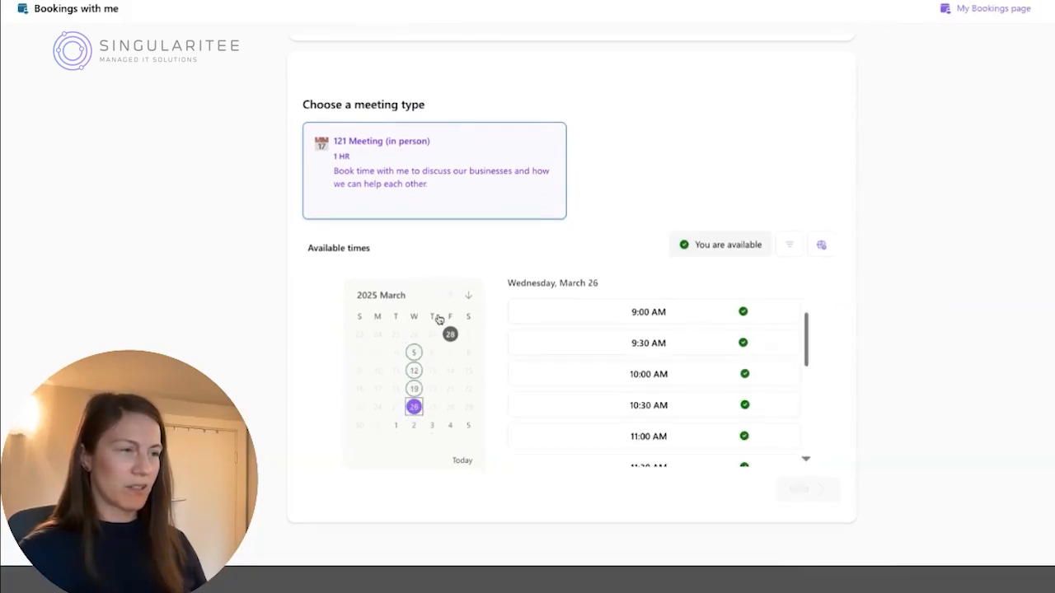
Book the in-person 121 meeting for Wednesday, March 05 at 9:00 AM with the prefilled contact details and no notes.
click(414, 354)
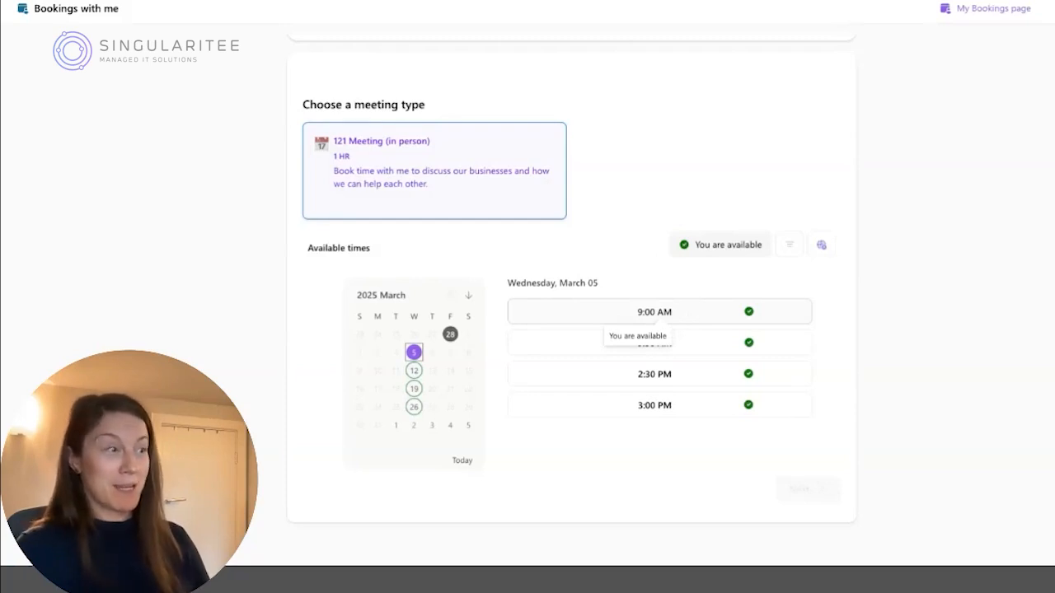
click(647, 313)
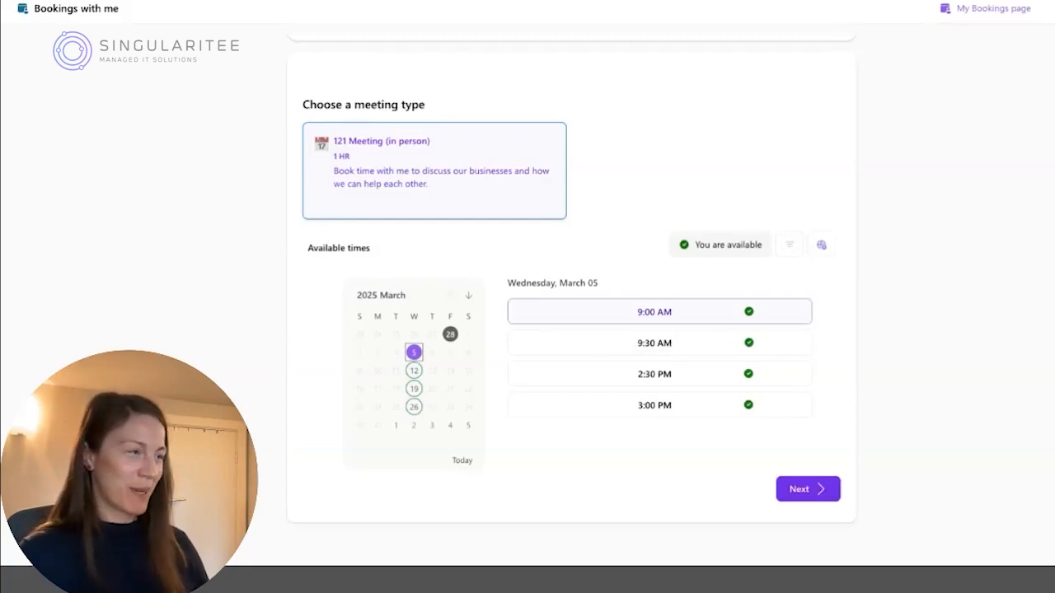
click(809, 489)
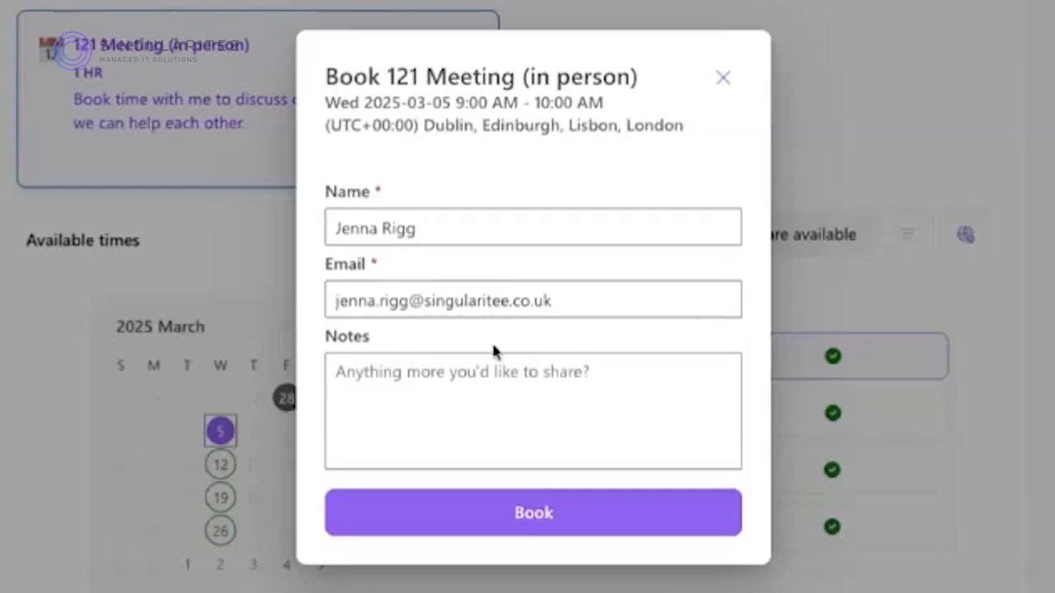
click(488, 382)
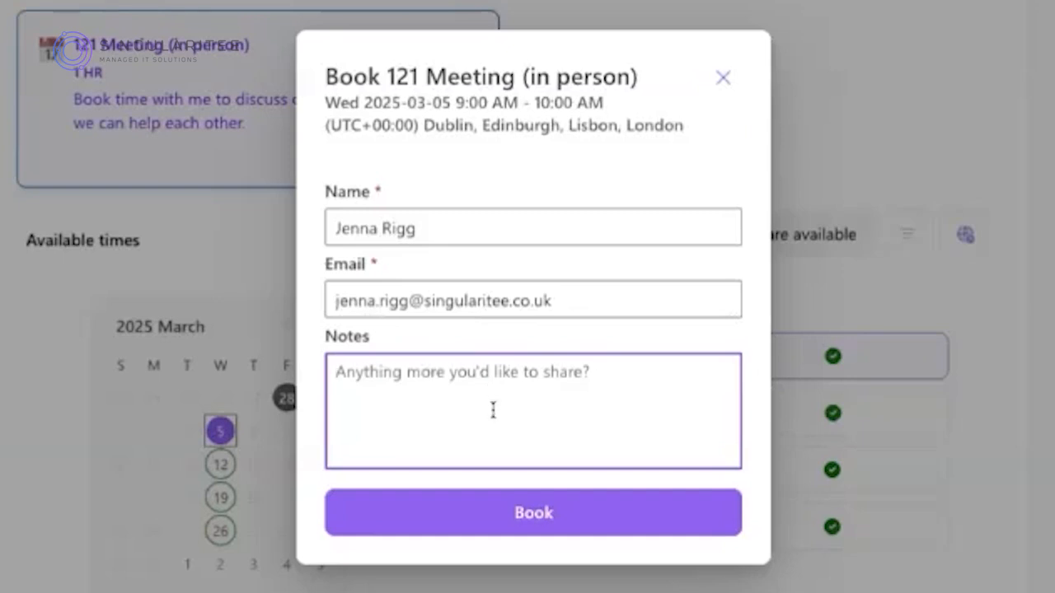
click(518, 525)
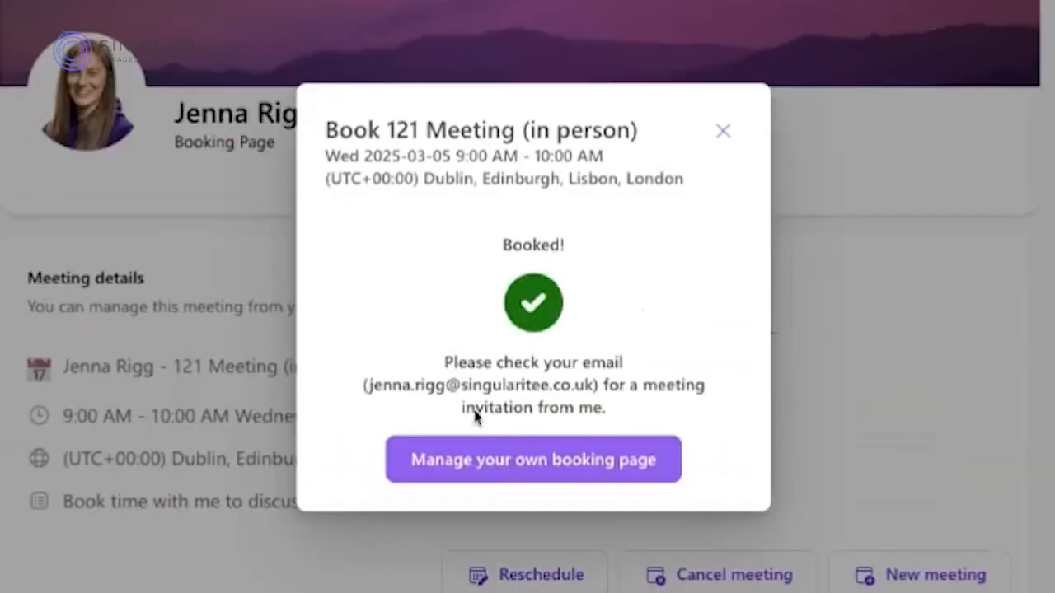